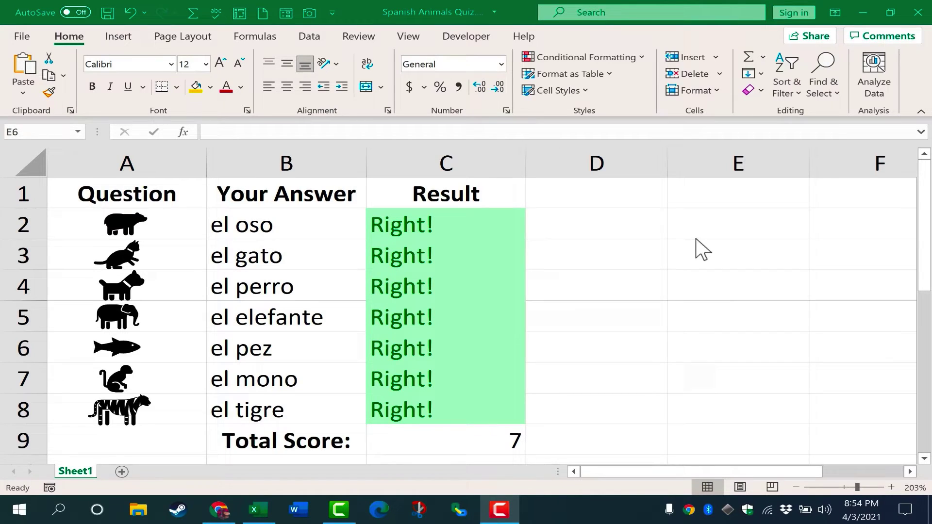
- Check Developer under Main Tabs in the Customize Ribbon settings
{"action": "left_click", "coordinate": [332, 12]}
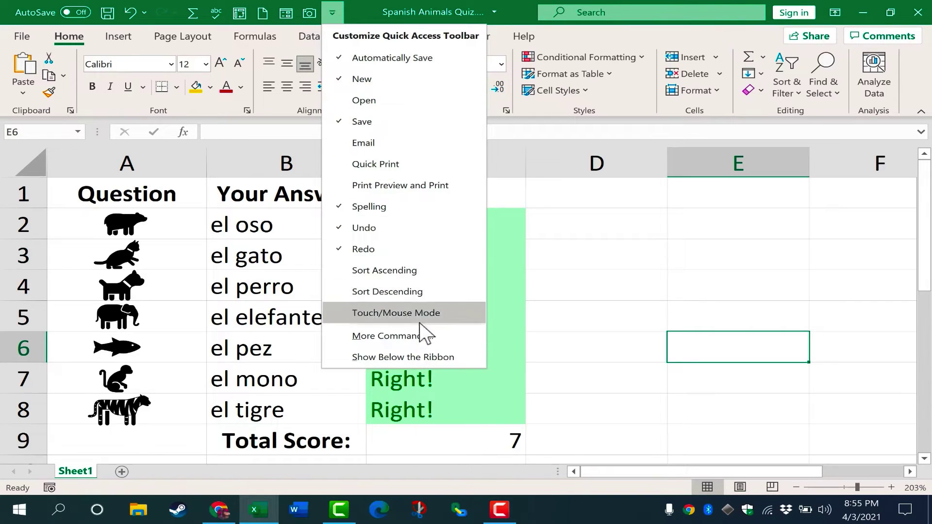
{"action": "left_click", "coordinate": [414, 335]}
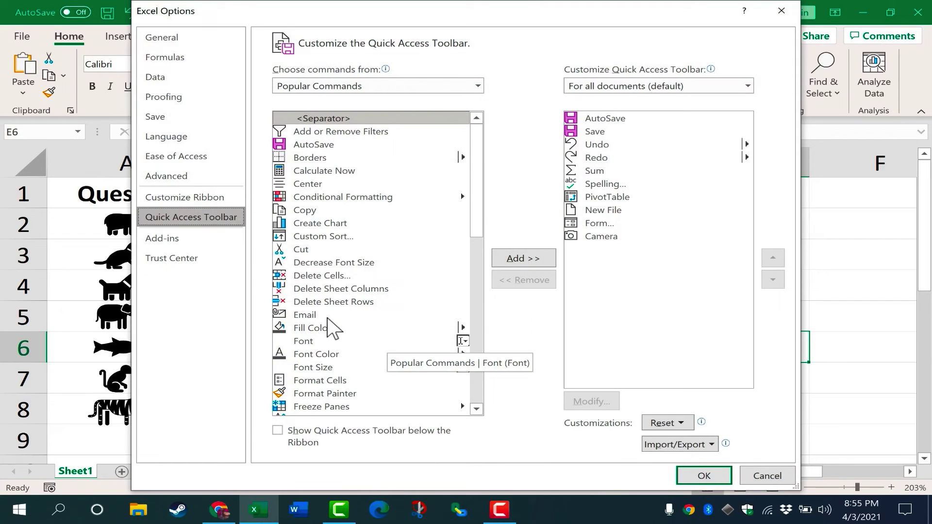
{"action": "left_click", "coordinate": [166, 196]}
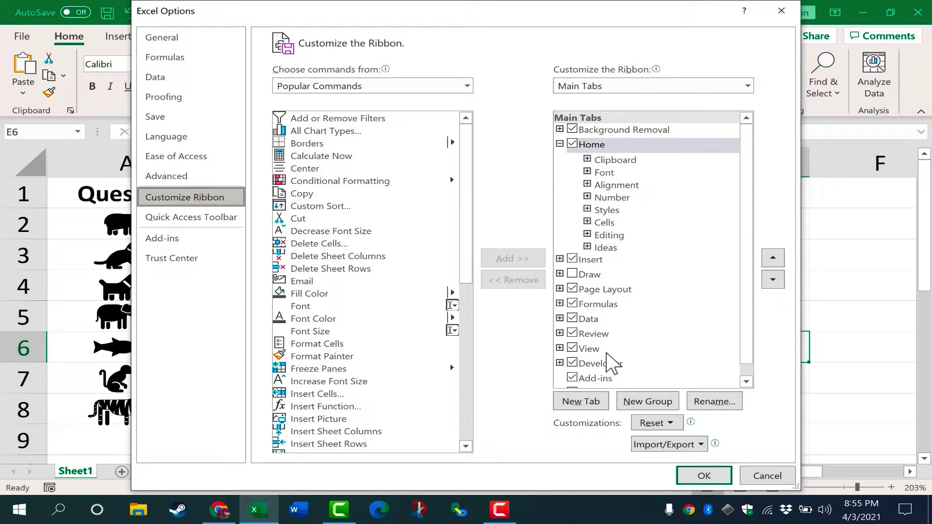
{"action": "left_click", "coordinate": [572, 363]}
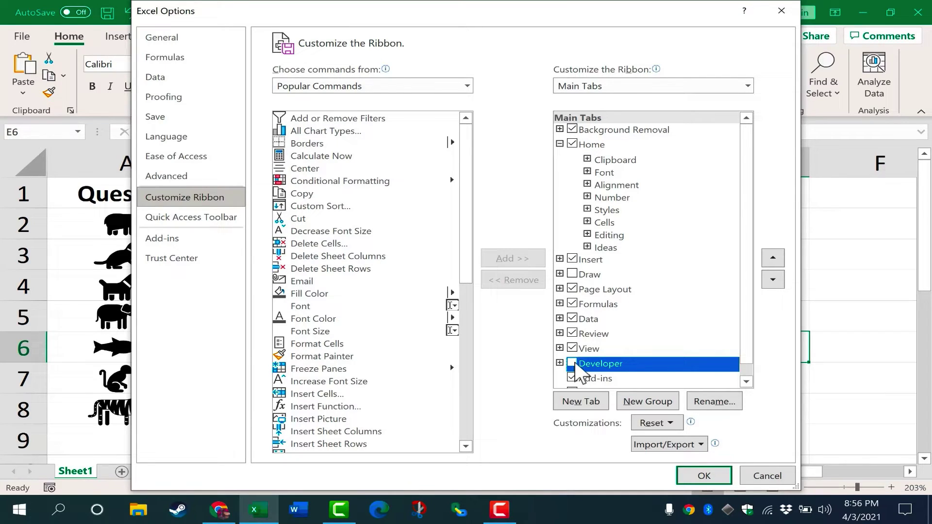
{"action": "left_click", "coordinate": [573, 363]}
{"action": "left_click", "coordinate": [750, 381]}
{"action": "scroll", "coordinate": [744, 345], "scroll_direction": "up", "scroll_amount": 1}
- Apply the ribbon change and switch to the Developer tab
{"action": "left_click", "coordinate": [705, 476]}
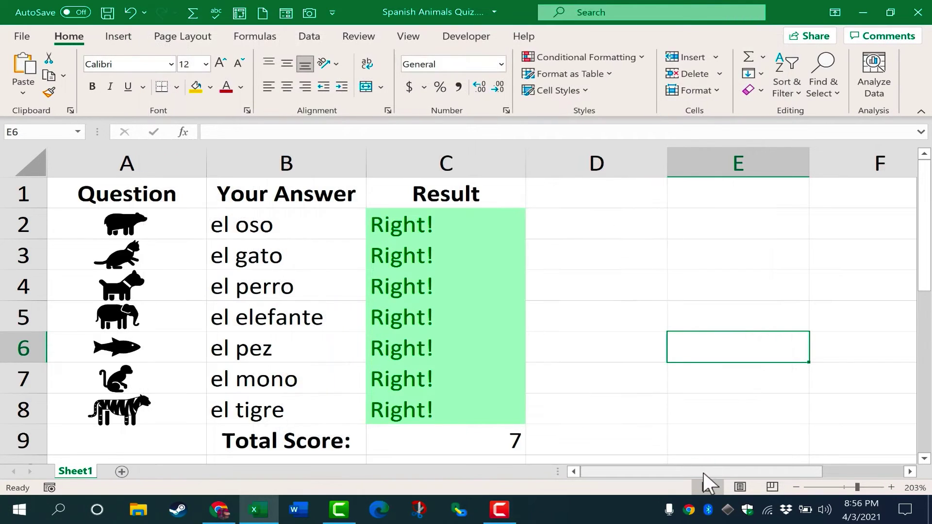
{"action": "left_click", "coordinate": [467, 36]}
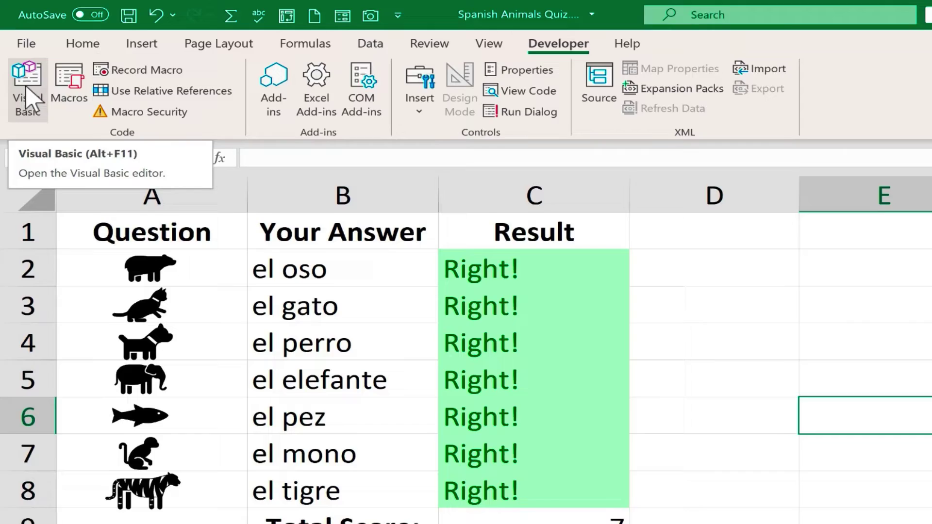
- Launch Visual Basic and select ThisWorkbook in the Project Explorer
{"action": "left_click", "coordinate": [28, 92]}
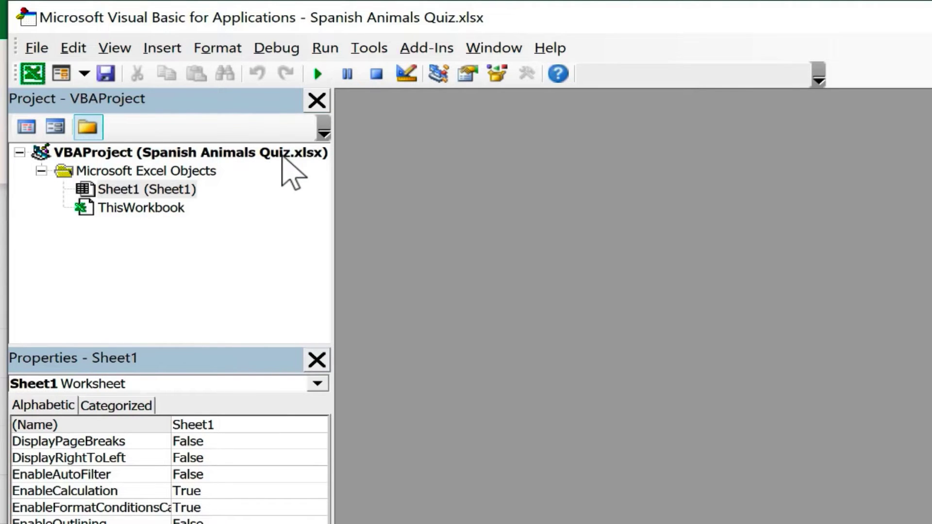
{"action": "left_click", "coordinate": [139, 209]}
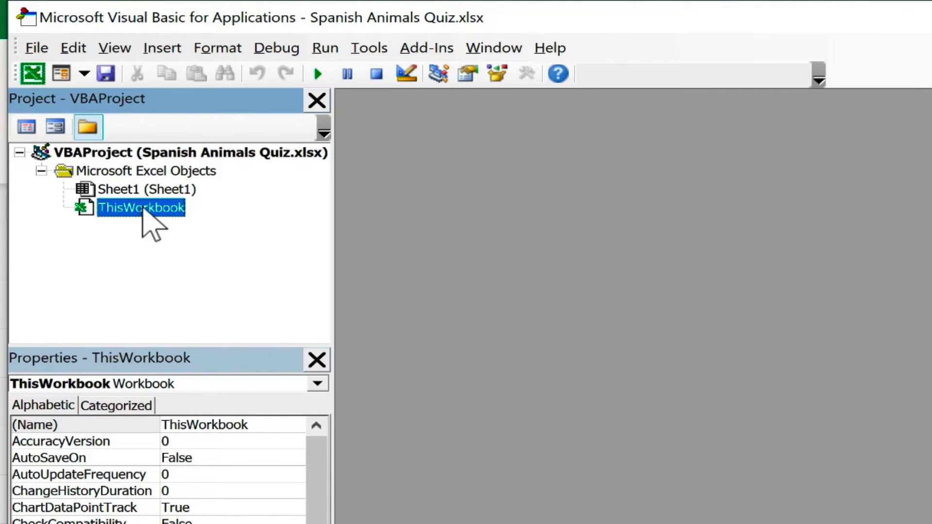
{"action": "left_click", "coordinate": [133, 190]}
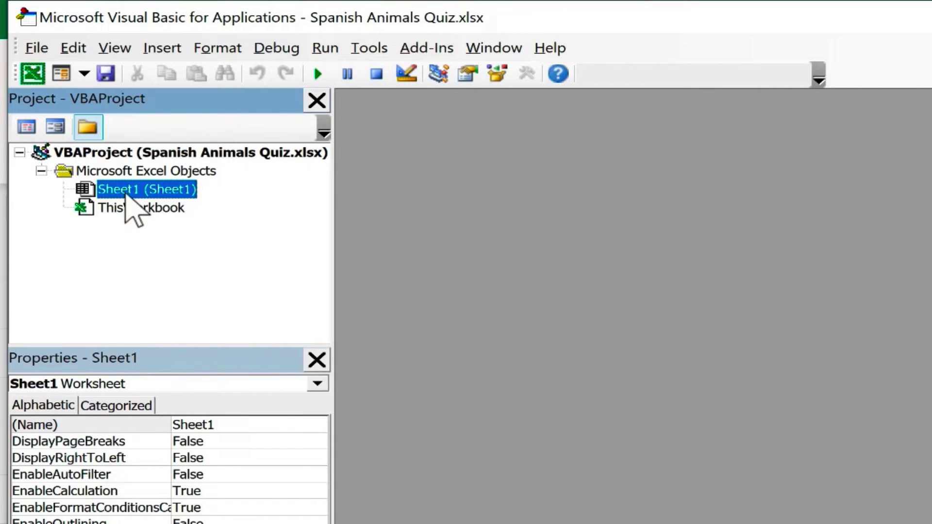
{"action": "left_click", "coordinate": [136, 209]}
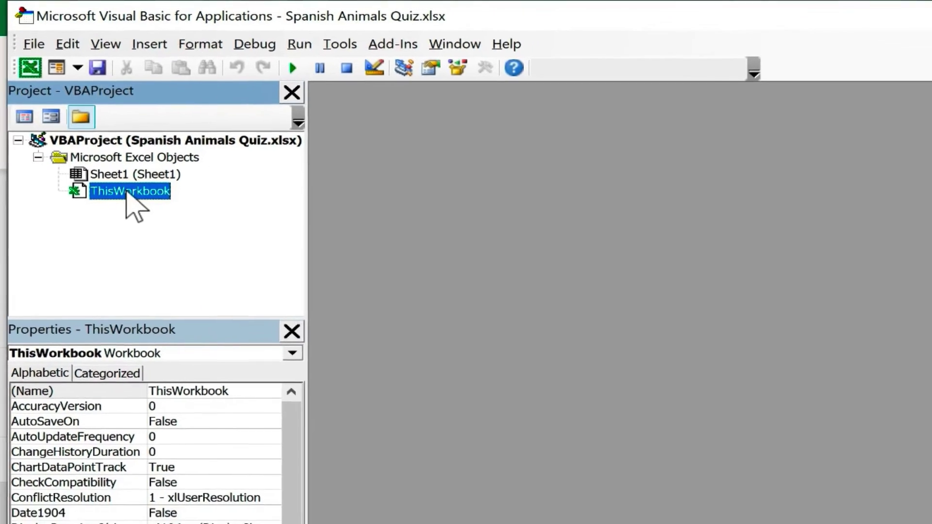
- Start a Sub GoFullScreen() macro in the ThisWorkbook code window
{"action": "double_click", "coordinate": [115, 172]}
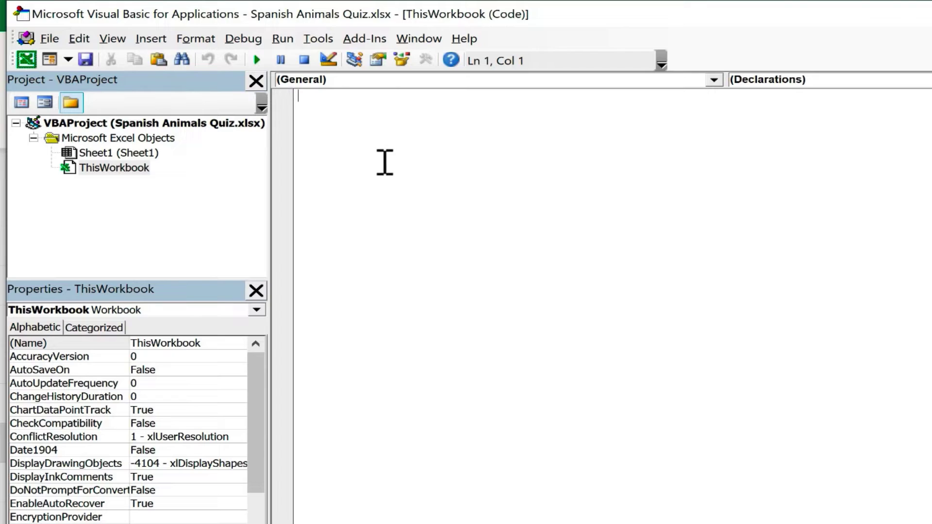
{"action": "type", "text": "aslkfjklajs;"}
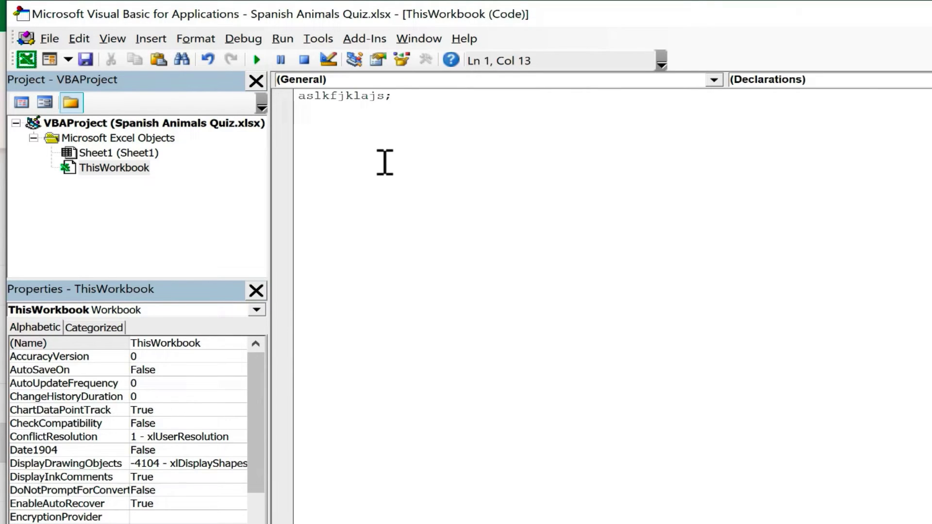
{"action": "key", "text": "BackSpace"}
{"action": "key", "text": "BackSpace"}
{"action": "key", "text": "BackSpace"}
{"action": "key", "text": "BackSpace"}
{"action": "key", "text": "BackSpace"}
{"action": "key", "text": "BackSpace"}
{"action": "key", "text": "BackSpace"}
{"action": "key", "text": "BackSpace"}
{"action": "key", "text": "BackSpace"}
{"action": "key", "text": "BackSpace"}
{"action": "key", "text": "BackSpace"}
{"action": "key", "text": "BackSpace"}
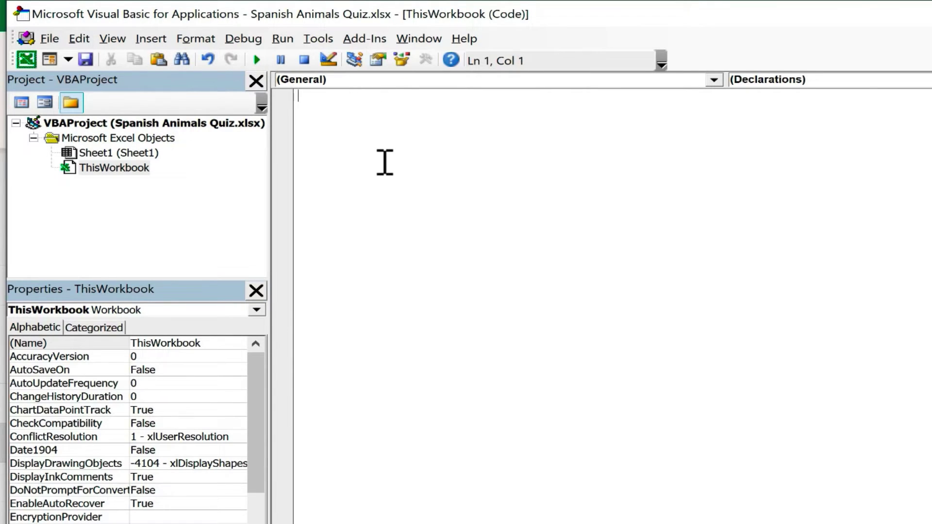
{"action": "key", "text": "Return"}
{"action": "type", "text": "Sub"}
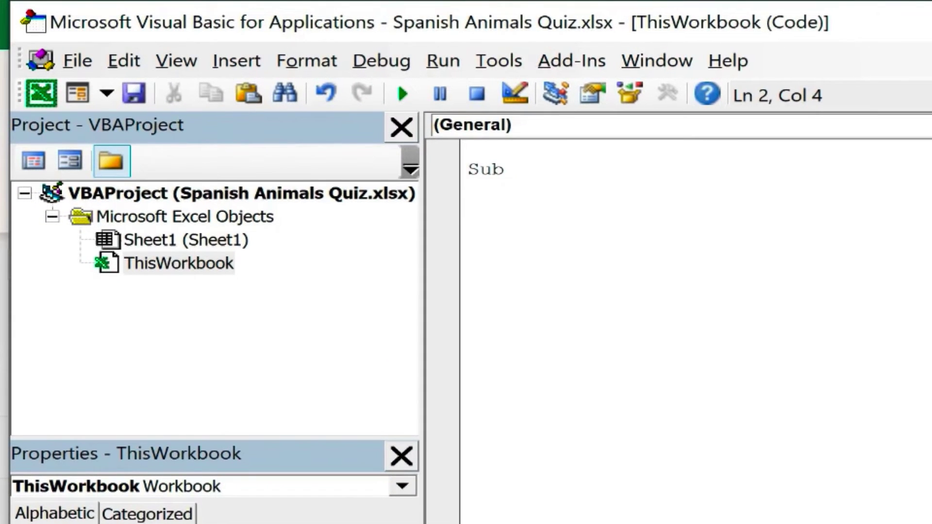
{"action": "type", "text": " GoFullSc"}
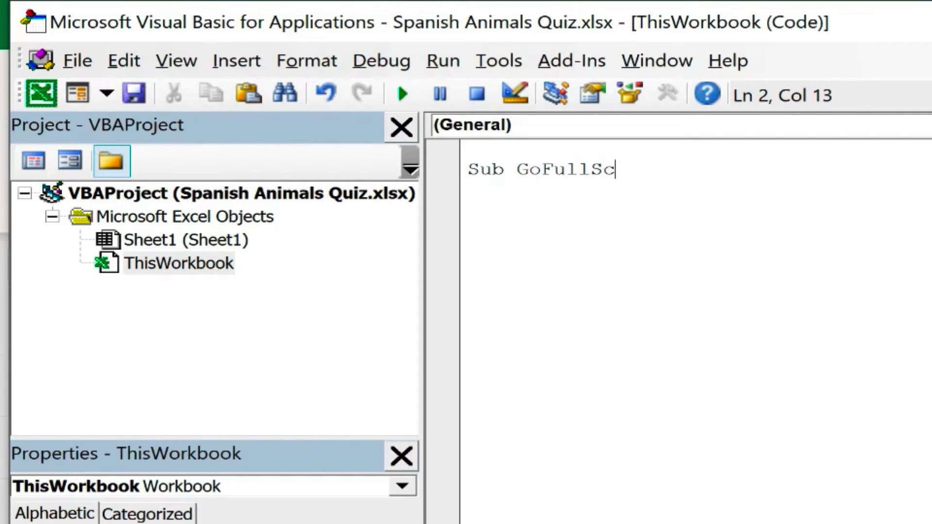
{"action": "type", "text": "reen"}
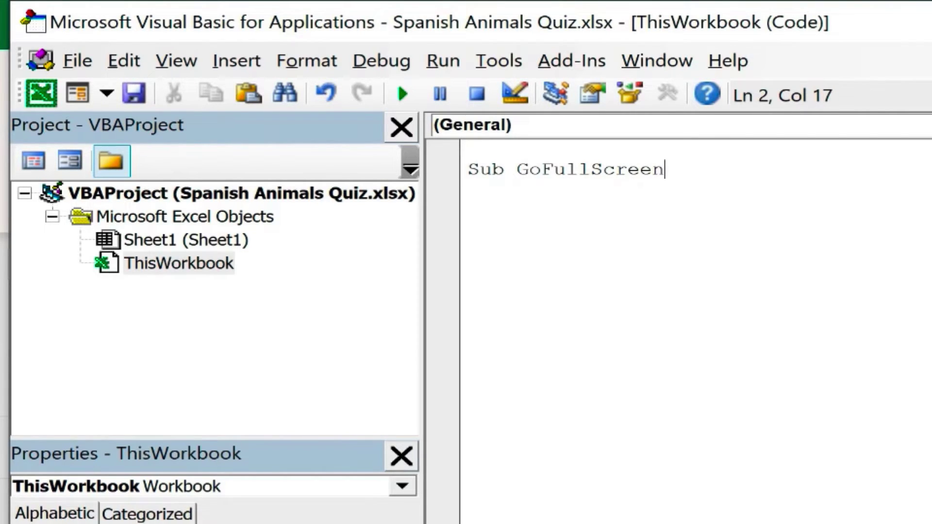
{"action": "type", "text": "()"}
{"action": "key", "text": "Return"}
- Add the line Application.DisplayFullScreen = Not Application.DisplayFullScreen to the macro
{"action": "type", "text": "Appli"}
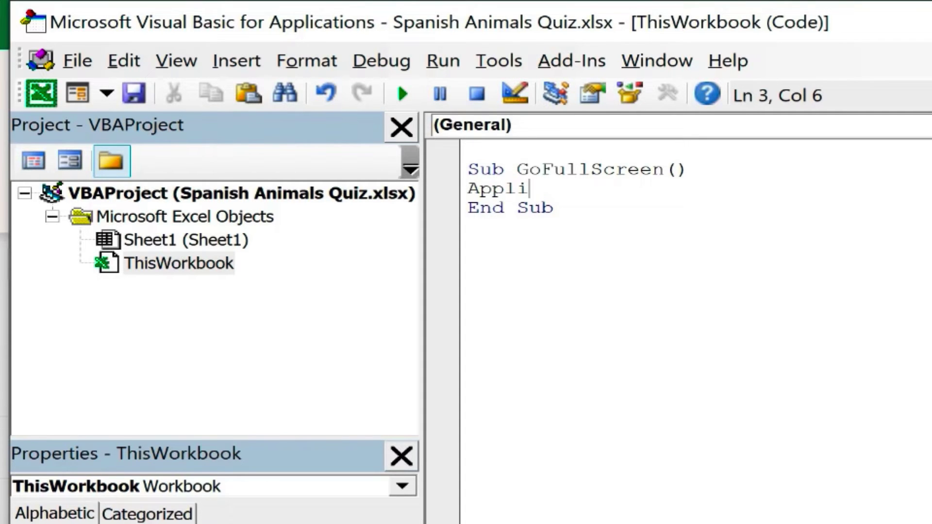
{"action": "type", "text": "cation.Dis"}
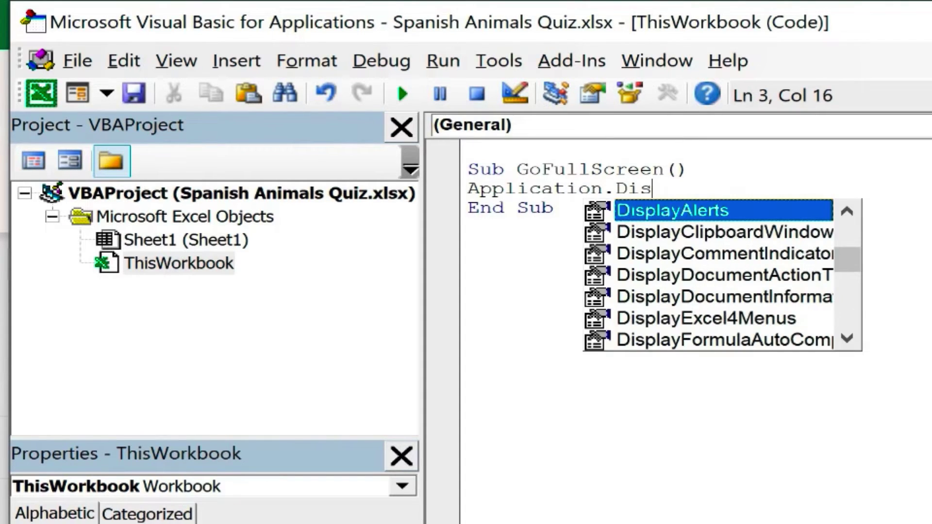
{"action": "type", "text": "pl"}
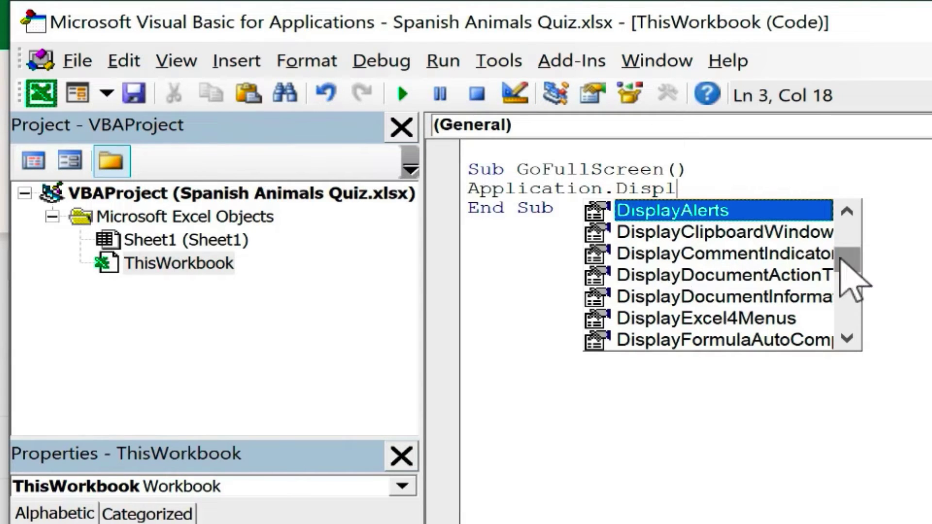
{"action": "mouse_move", "coordinate": [841, 259]}
{"action": "left_mouse_down"}
{"action": "mouse_move", "coordinate": [842, 245]}
{"action": "mouse_move", "coordinate": [841, 259]}
{"action": "left_mouse_up"}
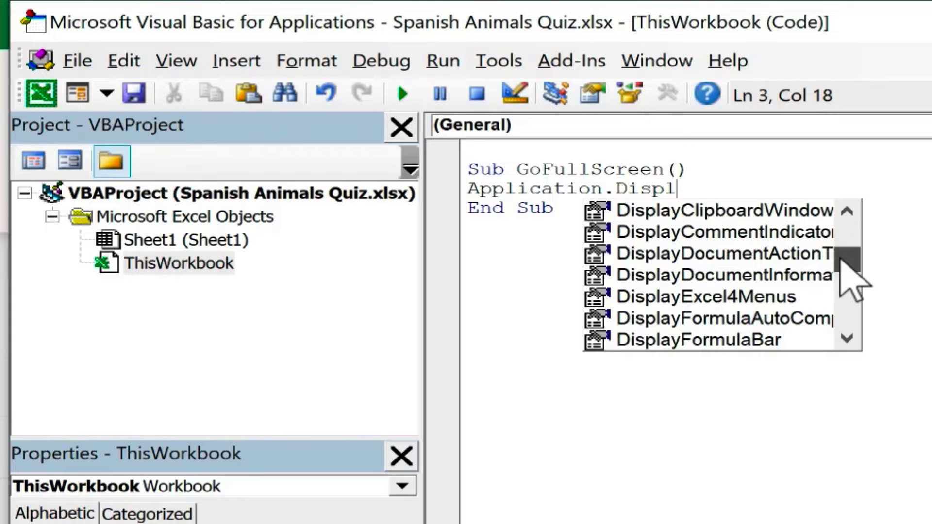
{"action": "left_click", "coordinate": [847, 338]}
{"action": "left_click", "coordinate": [847, 338]}
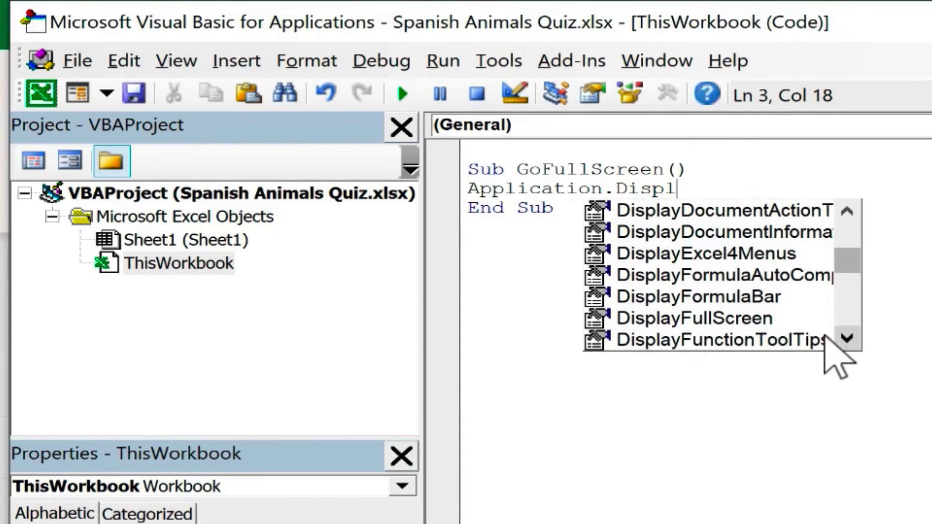
{"action": "left_click", "coordinate": [736, 320]}
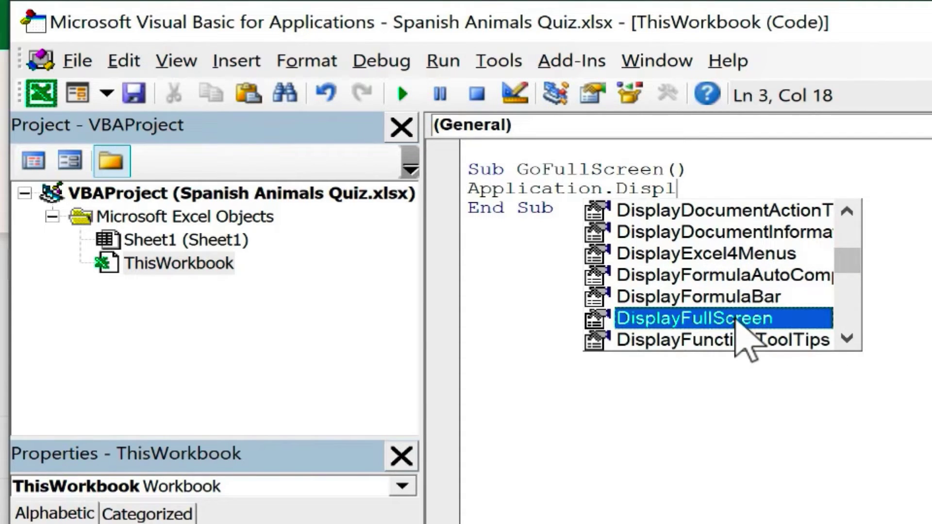
{"action": "double_click", "coordinate": [736, 320]}
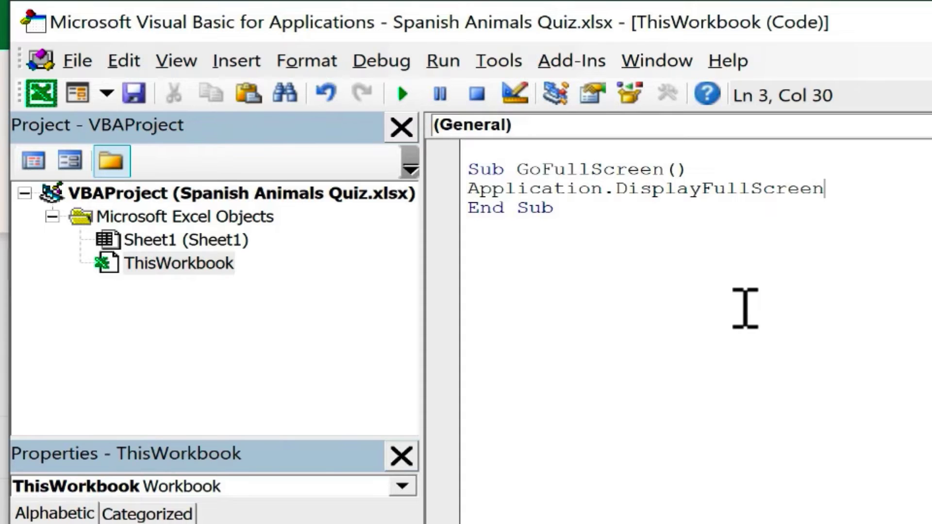
{"action": "type", "text": "="}
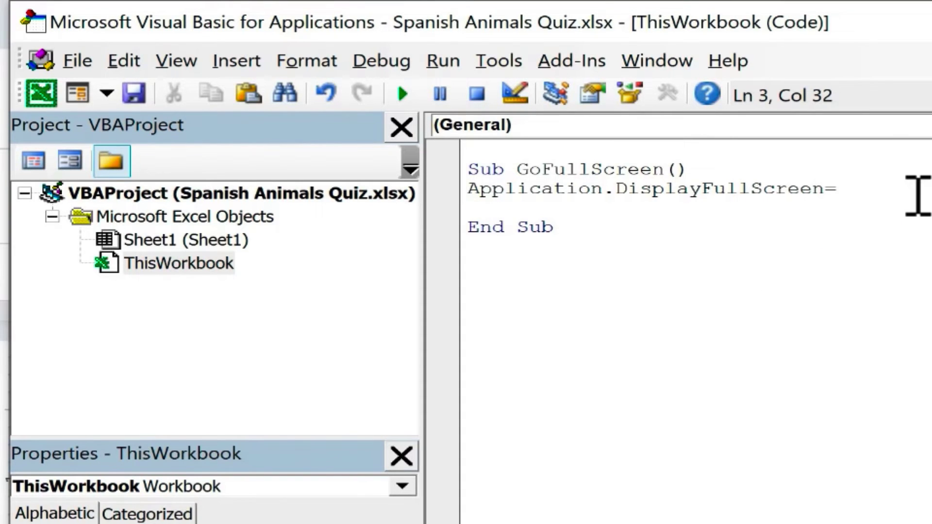
{"action": "type", "text": " _"}
{"action": "key", "text": "Return"}
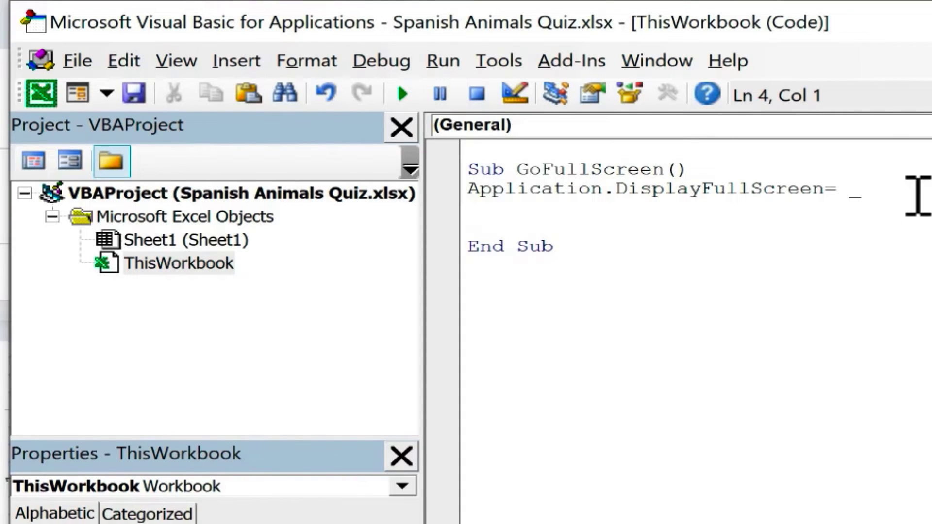
{"action": "type", "text": "Not "}
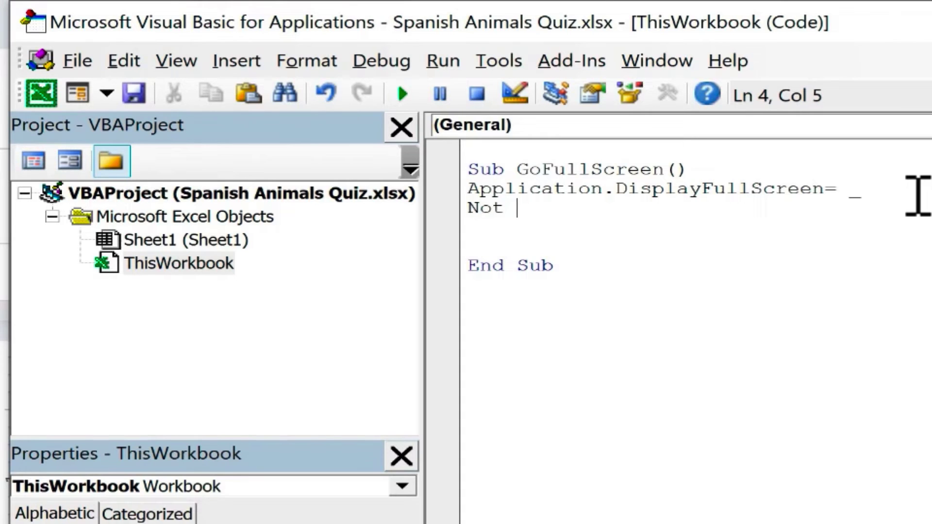
{"action": "type", "text": "application."}
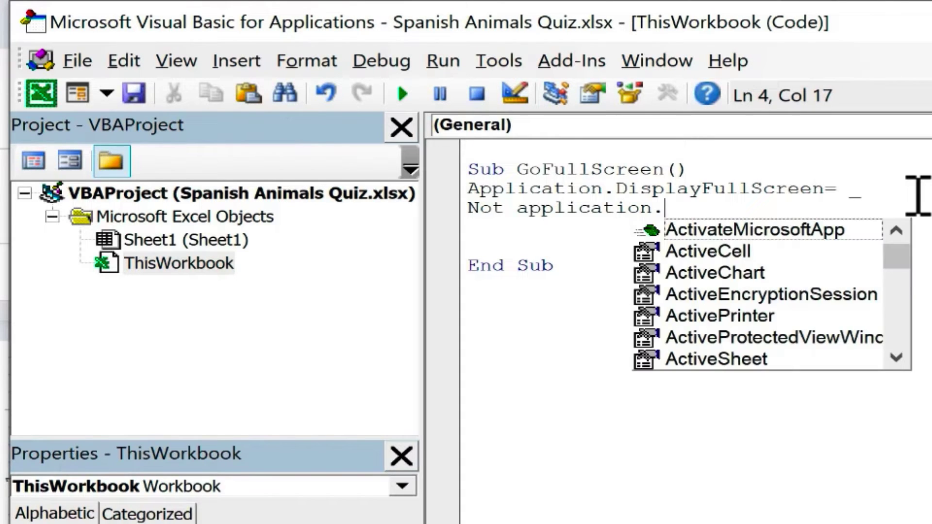
{"action": "type", "text": "displayfullscr"}
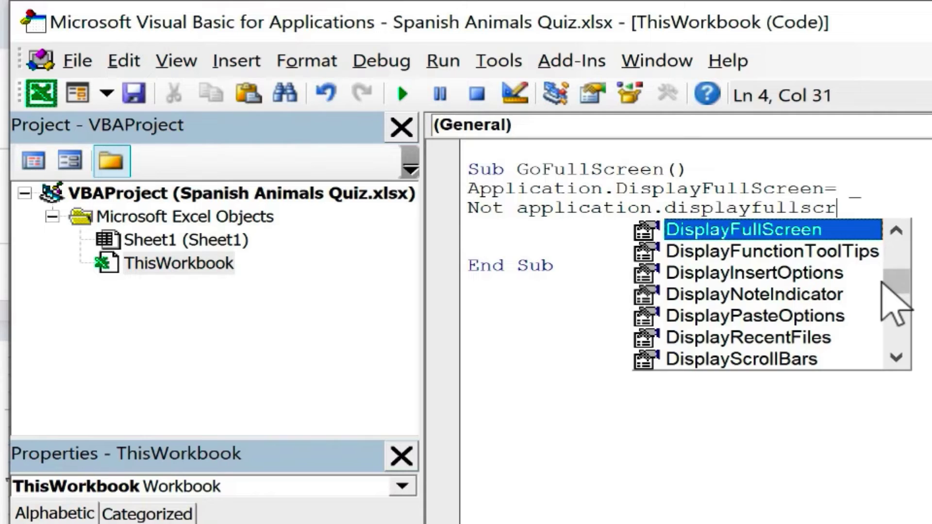
{"action": "key", "text": "Return"}
- Delete the blank lines before End Sub in GoFullScreen
{"action": "key", "text": "Down"}
{"action": "key", "text": "Down"}
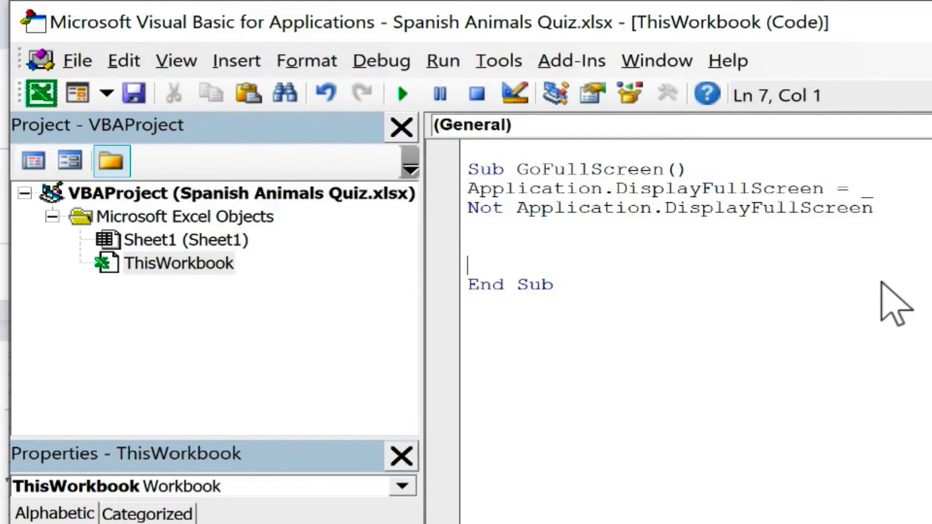
{"action": "key", "text": "Down"}
{"action": "key", "text": "BackSpace"}
{"action": "key", "text": "End"}
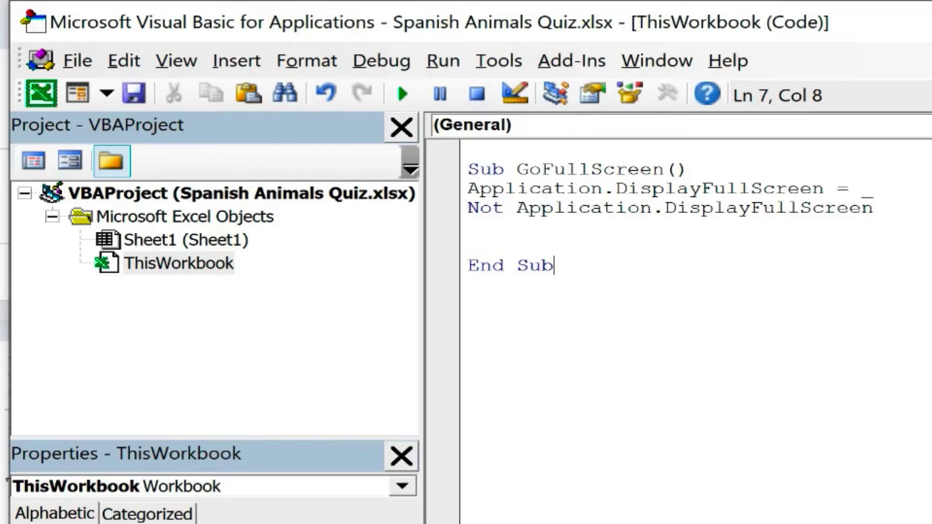
{"action": "key", "text": "Down"}
{"action": "key", "text": "Up"}
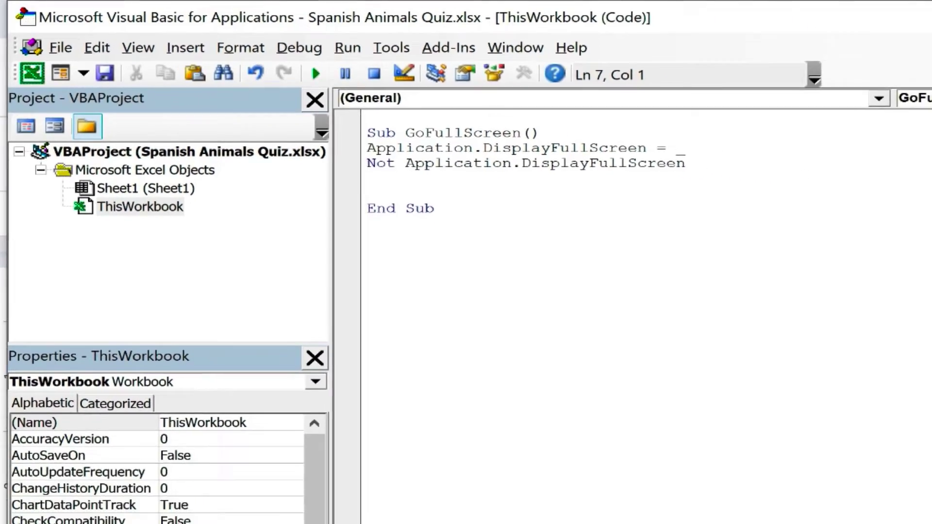
{"action": "key", "text": "BackSpace"}
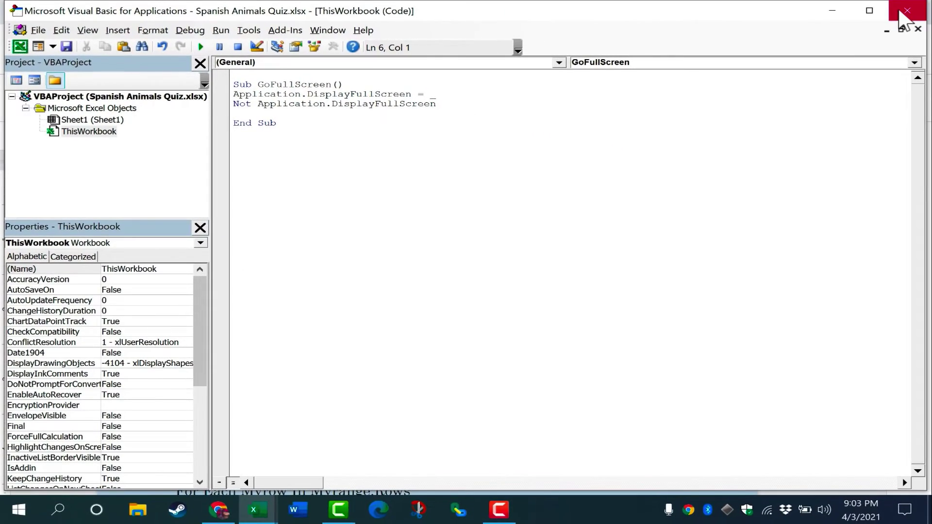
- Run ThisWorkbook.GoFullScreen from Macros, then answer el gato and el pez in the quiz
{"action": "left_click", "coordinate": [899, 8]}
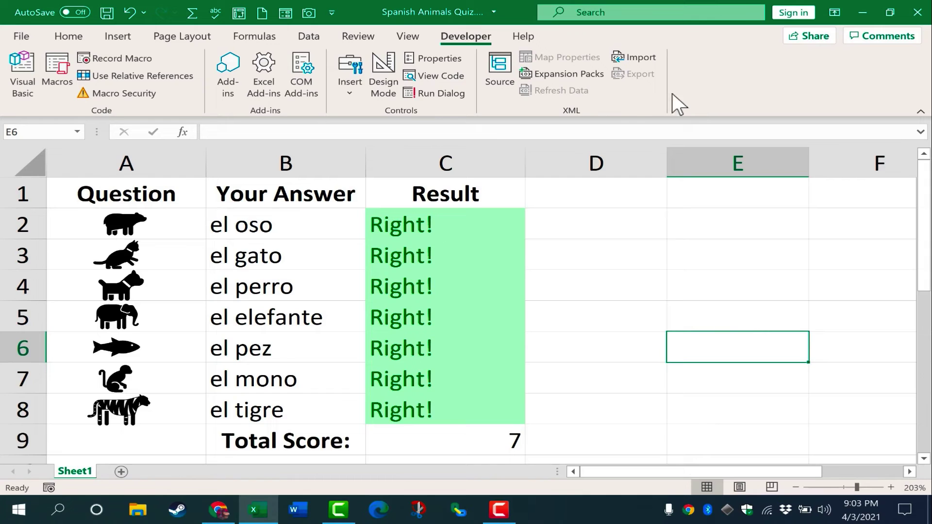
{"action": "left_click", "coordinate": [54, 70]}
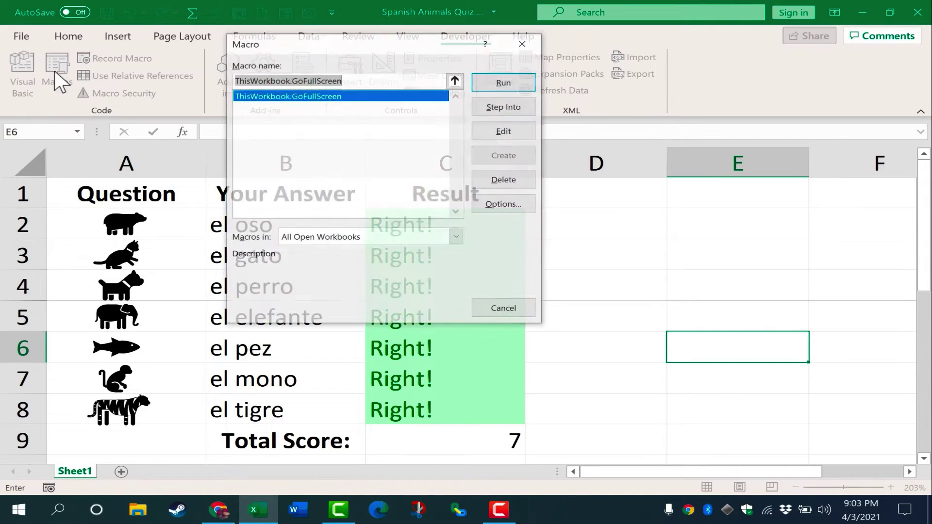
{"action": "left_click_drag", "start_coordinate": [320, 45], "coordinate": [217, 128]}
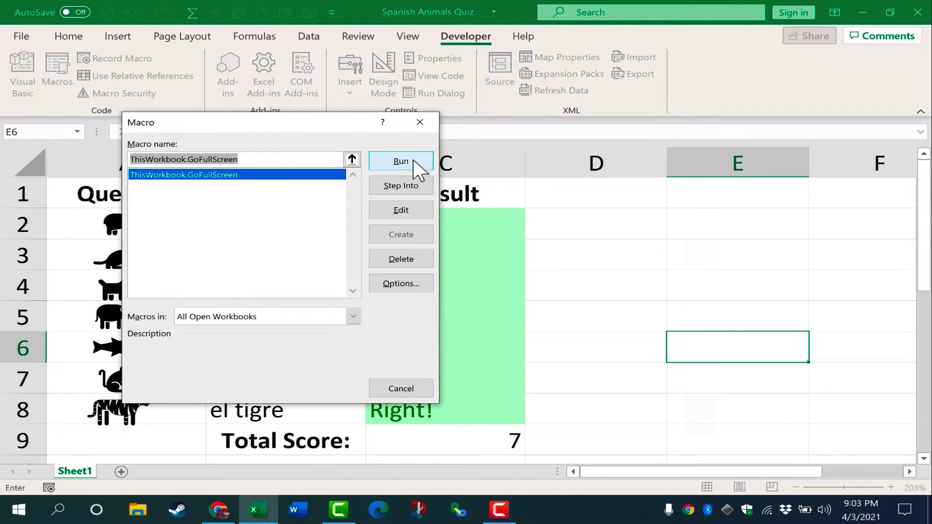
{"action": "left_click", "coordinate": [401, 161]}
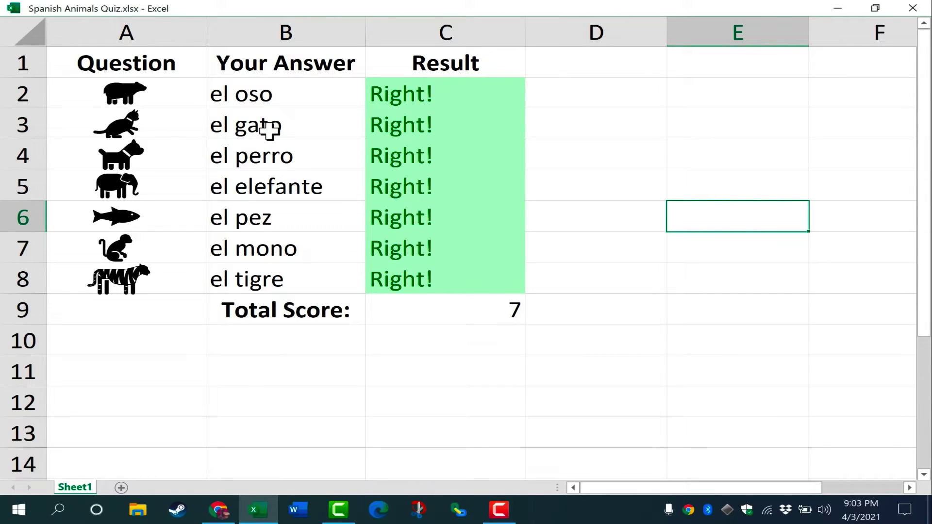
{"action": "left_click", "coordinate": [240, 120]}
{"action": "left_click", "coordinate": [298, 206]}
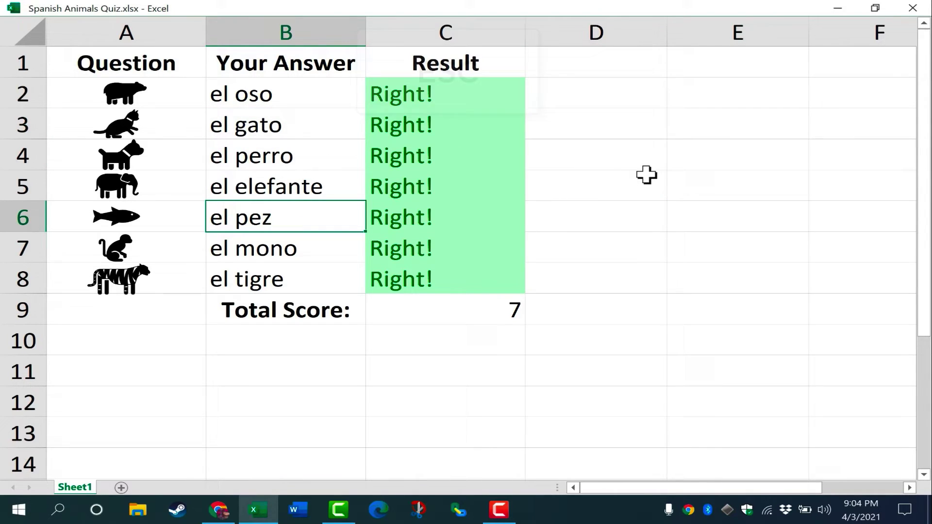
- Exit full screen with Esc, then open and cancel the Macros dialog
{"action": "key", "text": "Escape"}
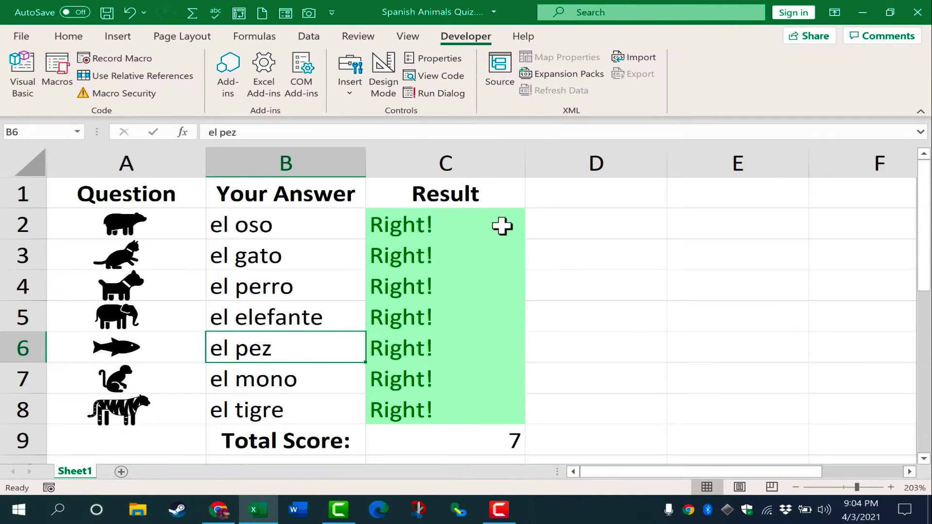
{"action": "left_click", "coordinate": [53, 64]}
{"action": "left_click", "coordinate": [420, 124]}
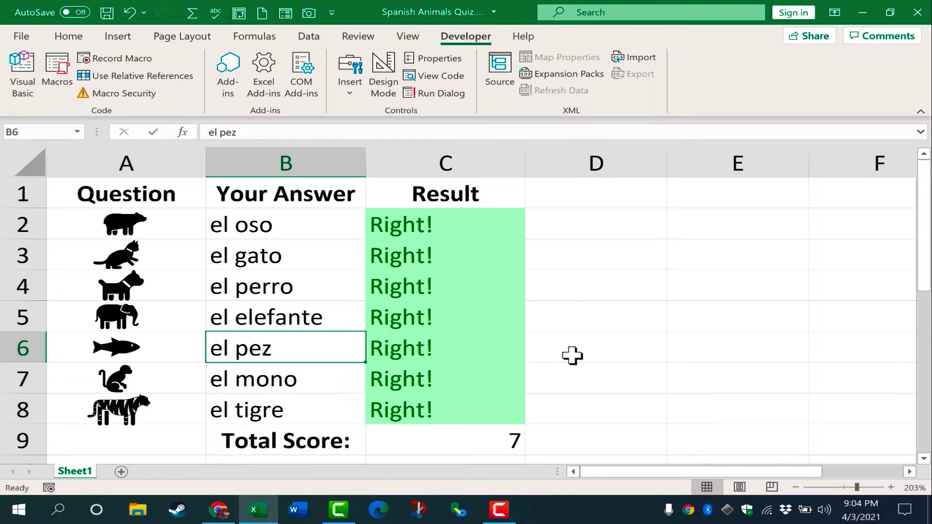
- Draw a Form Controls button across D2:E3, then delete it
{"action": "left_click", "coordinate": [346, 90]}
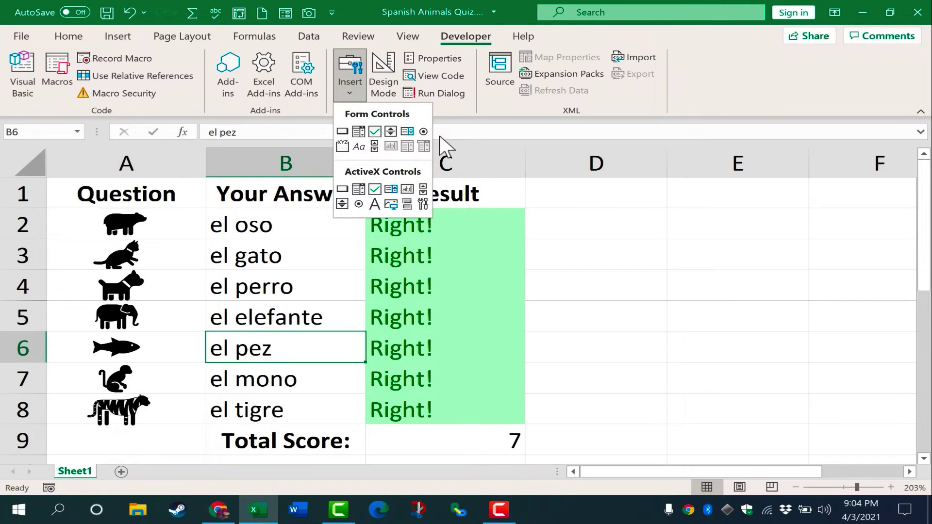
{"action": "left_click", "coordinate": [342, 131]}
{"action": "left_click_drag", "start_coordinate": [604, 219], "coordinate": [755, 277]}
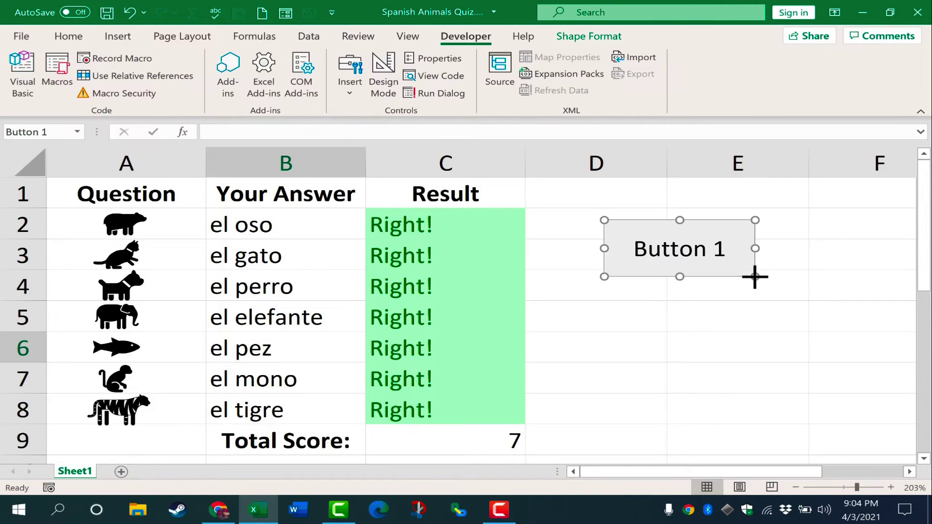
{"action": "key", "text": "Delete"}
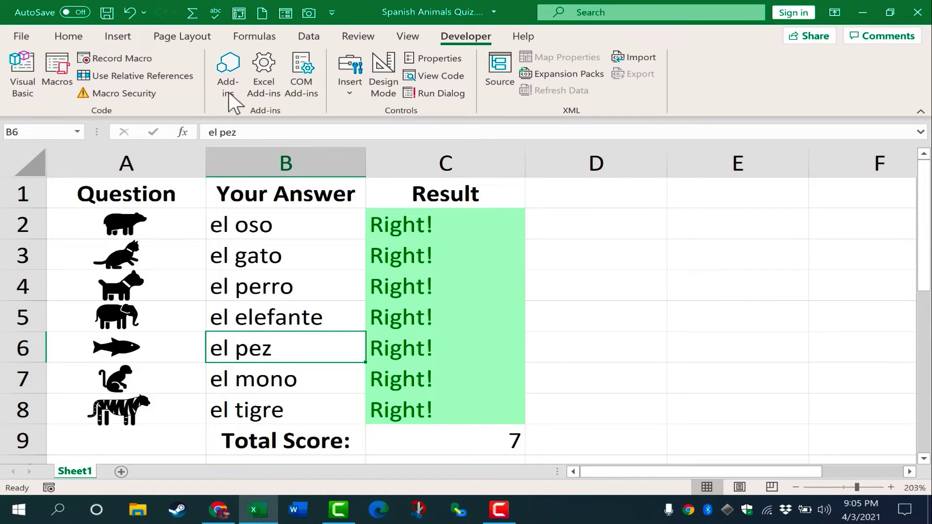
- Draw a rounded rectangle shape in column D near row 2
{"action": "left_click", "coordinate": [130, 35]}
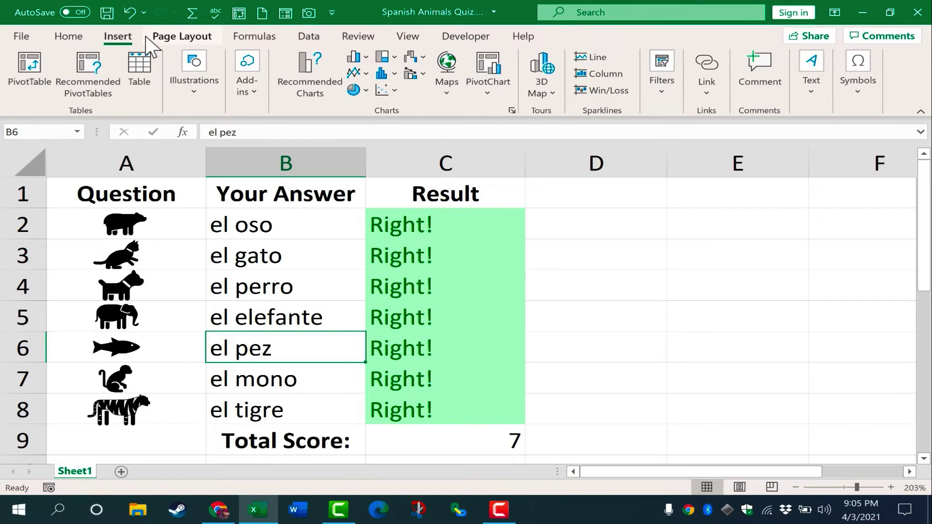
{"action": "left_click", "coordinate": [193, 91]}
{"action": "left_click", "coordinate": [224, 148]}
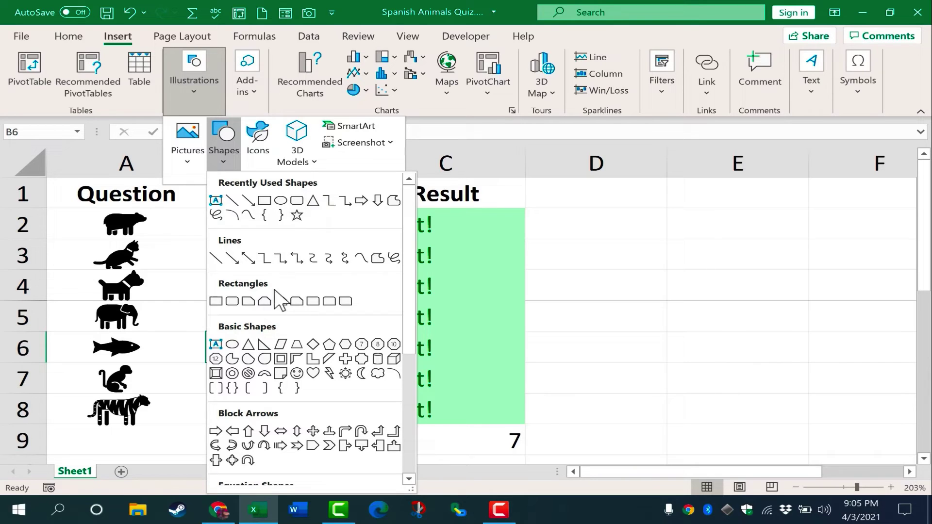
{"action": "left_click", "coordinate": [232, 300]}
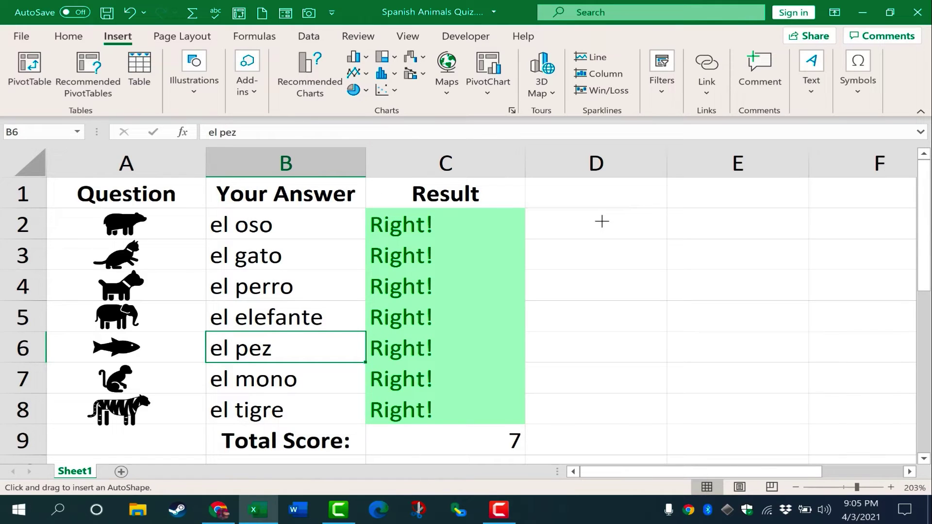
{"action": "left_click_drag", "start_coordinate": [602, 221], "coordinate": [691, 257]}
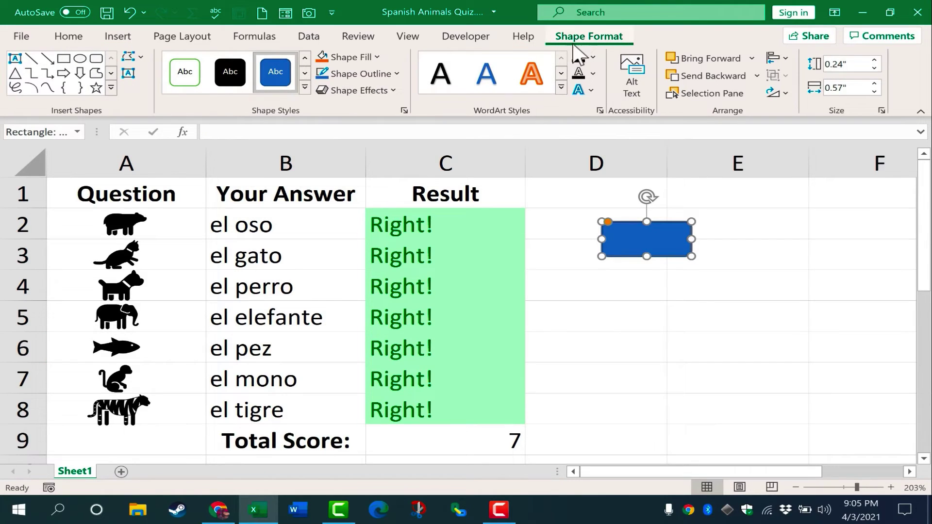
- Apply the blue shape style, label it Full Screen, and resize it to fit
{"action": "left_click", "coordinate": [304, 74]}
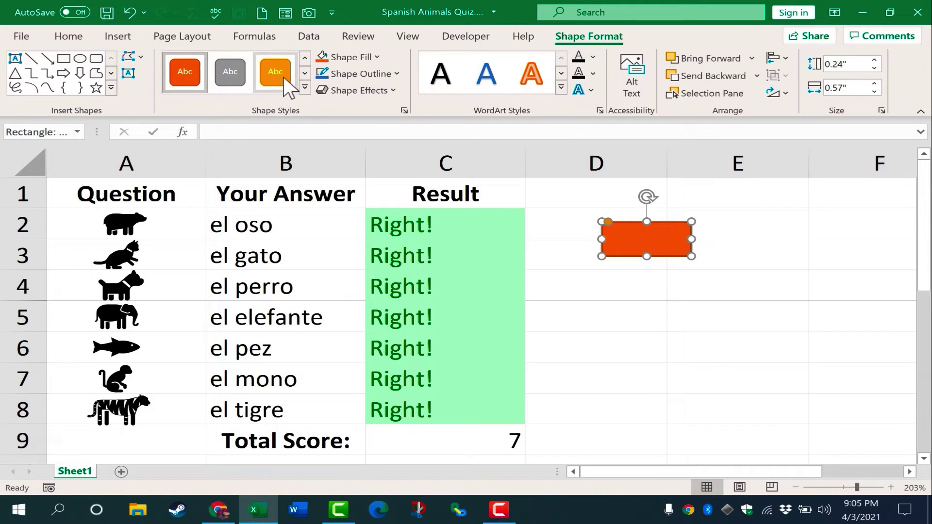
{"action": "left_click", "coordinate": [305, 73]}
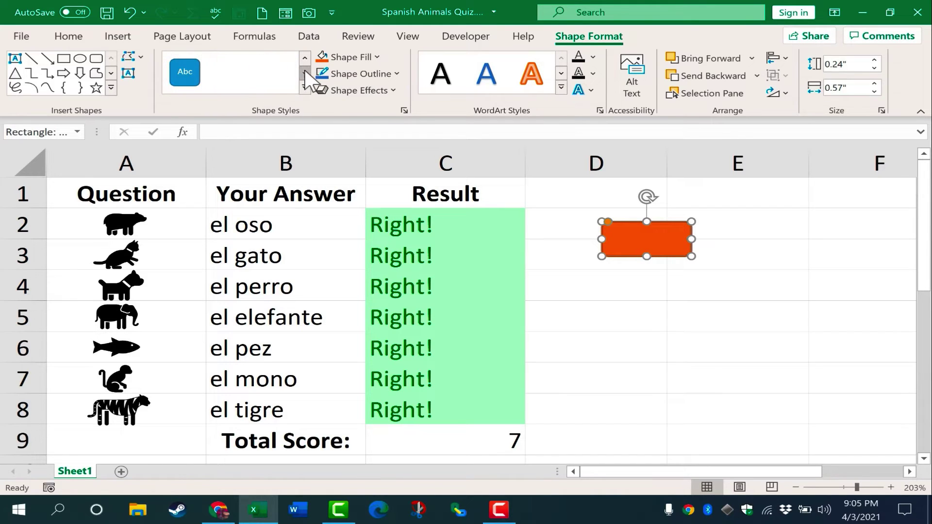
{"action": "left_click", "coordinate": [187, 71]}
{"action": "left_click", "coordinate": [640, 238]}
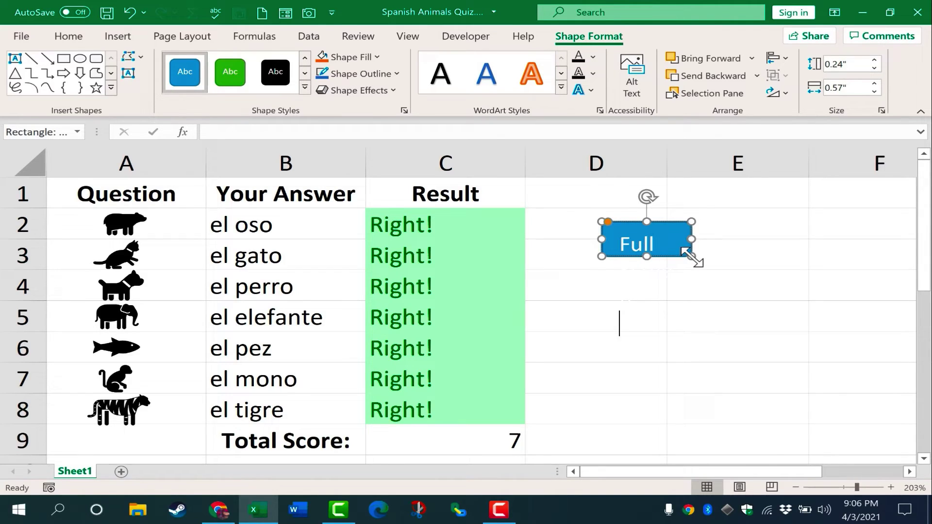
{"action": "left_click_drag", "start_coordinate": [692, 257], "coordinate": [738, 272]}
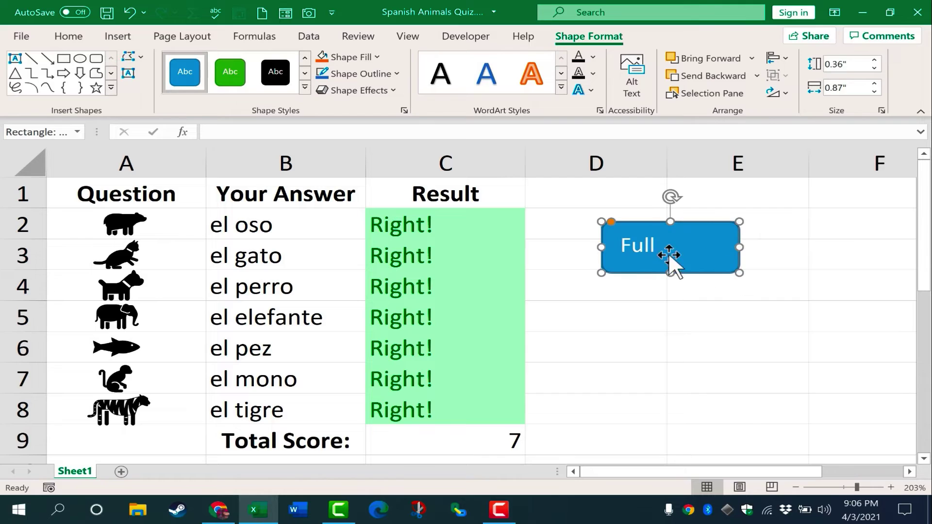
{"action": "triple_click", "coordinate": [637, 245]}
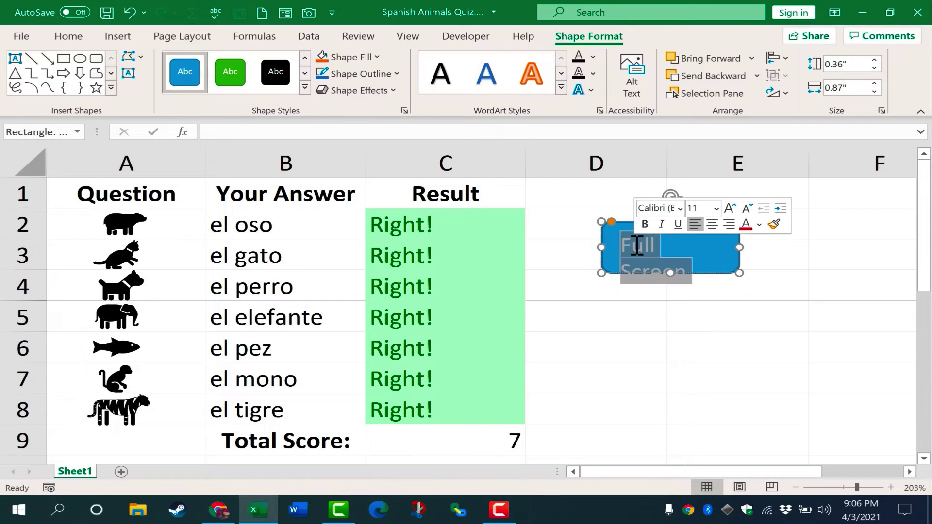
{"action": "left_click", "coordinate": [716, 208]}
{"action": "left_click_drag", "start_coordinate": [670, 273], "coordinate": [665, 263]}
- Insert a monitor icon found by searching 'screen' in the Icons library
{"action": "key", "text": "Escape"}
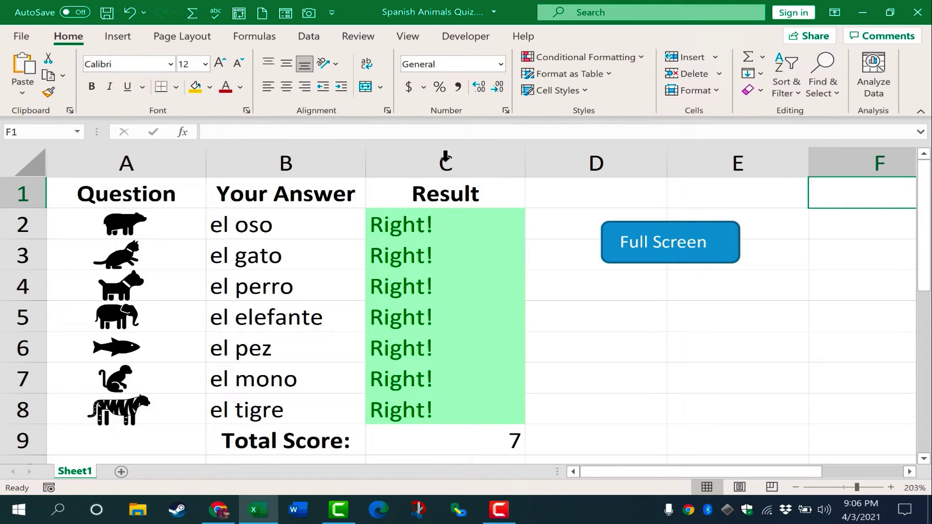
{"action": "left_click", "coordinate": [118, 38]}
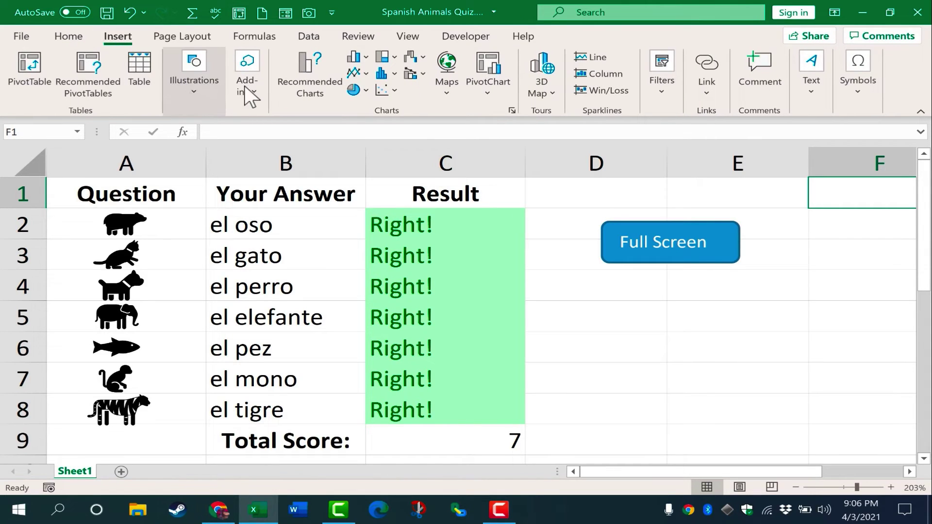
{"action": "left_click", "coordinate": [191, 92]}
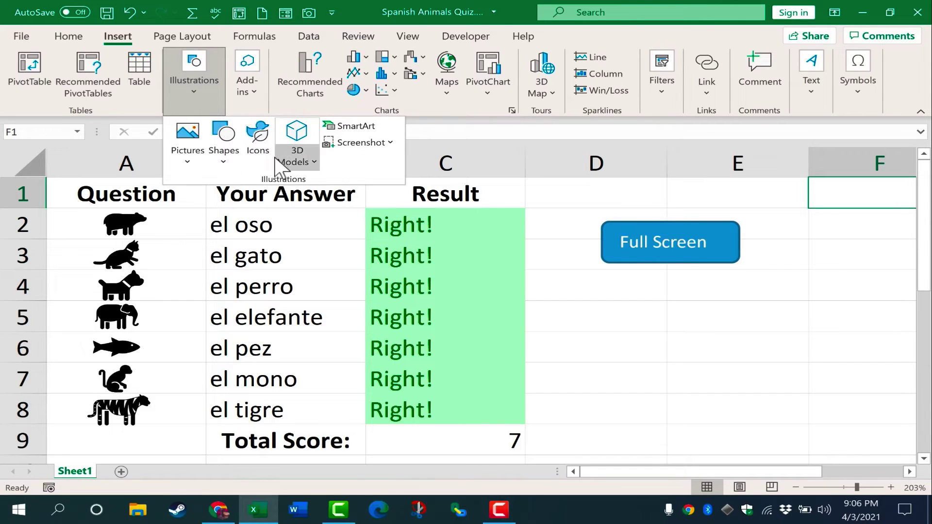
{"action": "left_click", "coordinate": [261, 151]}
{"action": "type", "text": "screen"}
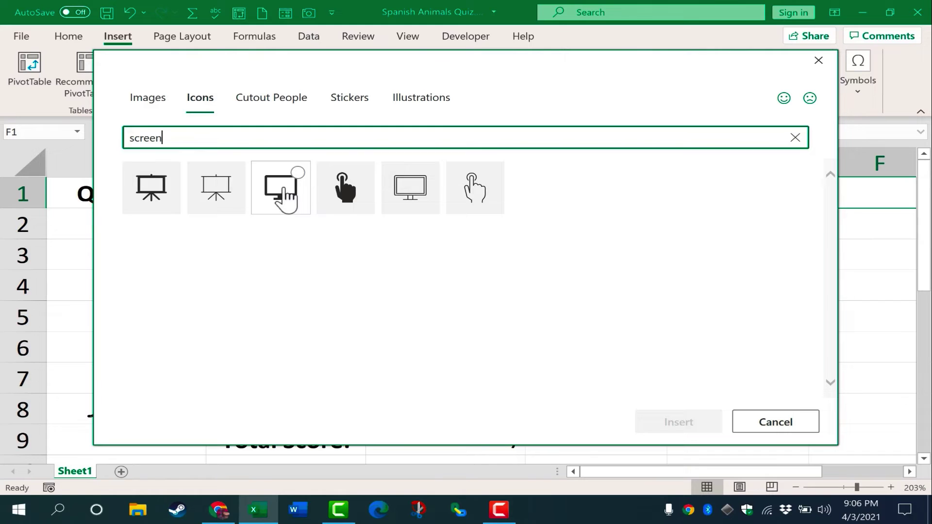
{"action": "left_click", "coordinate": [283, 188]}
{"action": "left_click", "coordinate": [665, 428]}
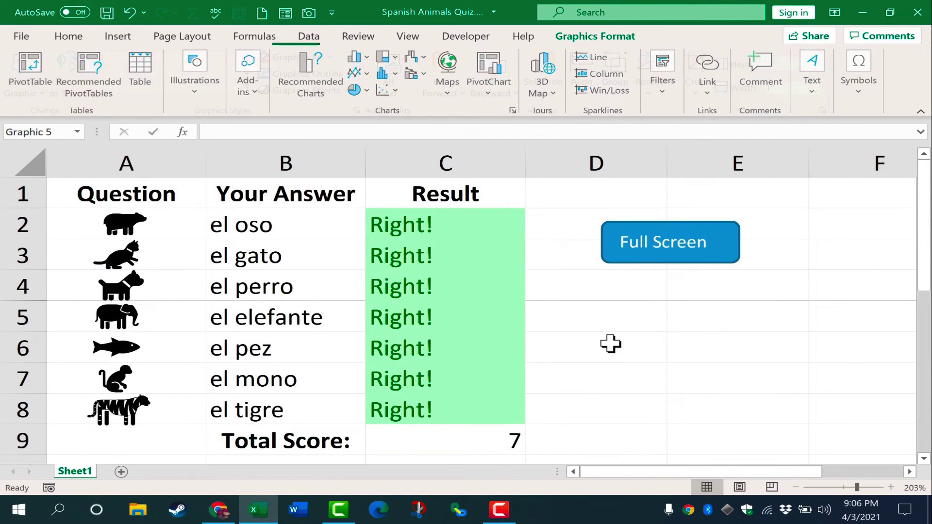
- Shrink the monitor icon to about 0.39 inches and place it inside the rectangle's right end
{"action": "left_click_drag", "start_coordinate": [855, 283], "coordinate": [650, 312]}
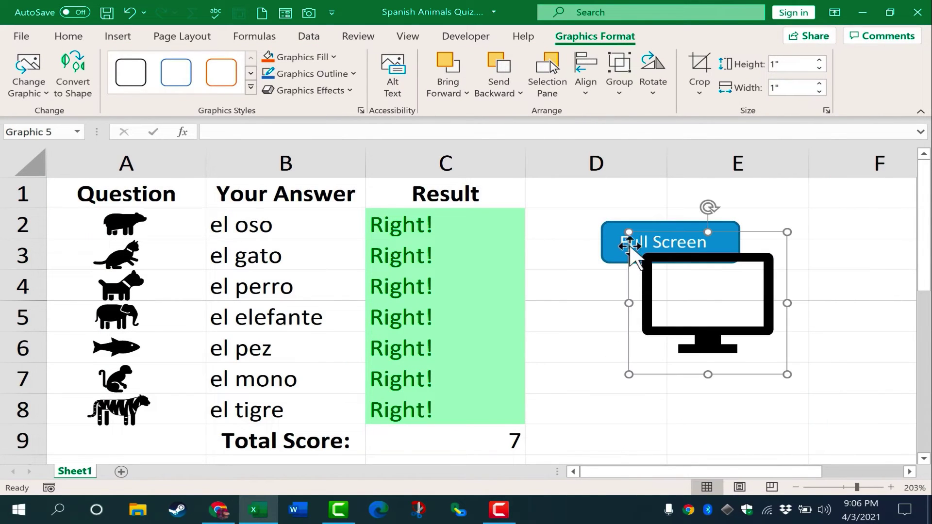
{"action": "left_click_drag", "start_coordinate": [629, 233], "coordinate": [723, 246]}
{"action": "left_click", "coordinate": [677, 250]}
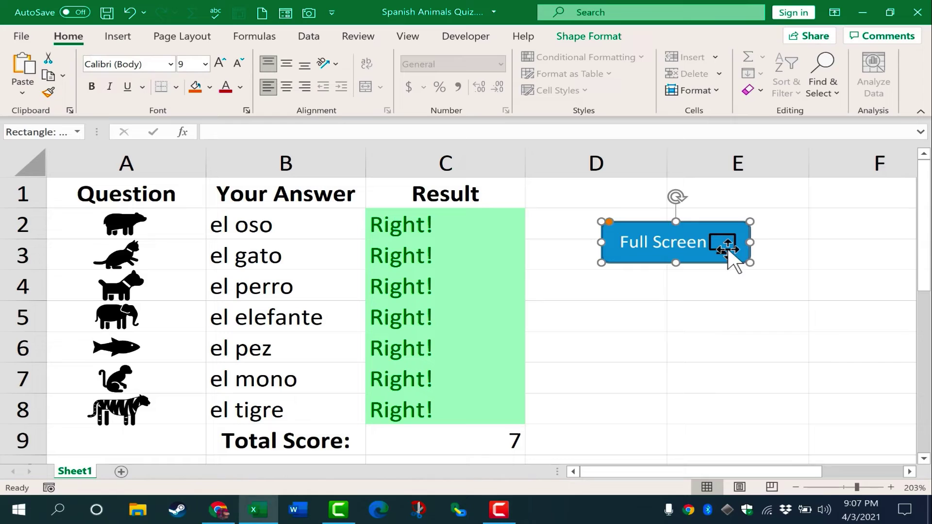
{"action": "left_click", "coordinate": [729, 250]}
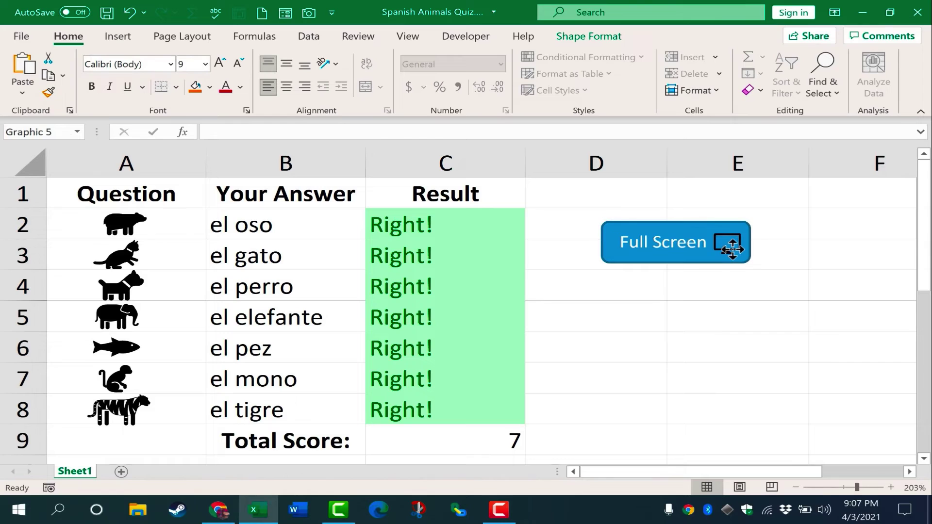
{"action": "left_click", "coordinate": [787, 278]}
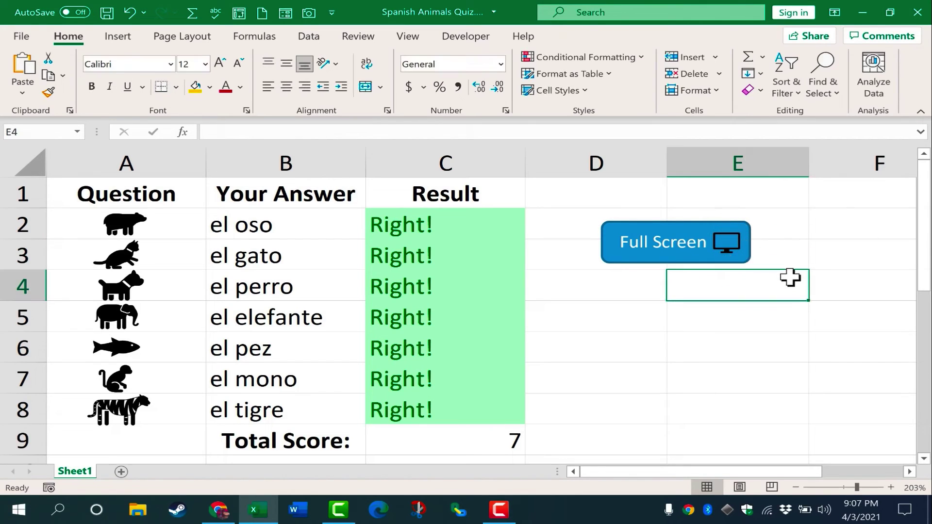
- Group the Full Screen rectangle with the monitor icon and nudge the group slightly right and down
{"action": "left_click", "coordinate": [670, 238]}
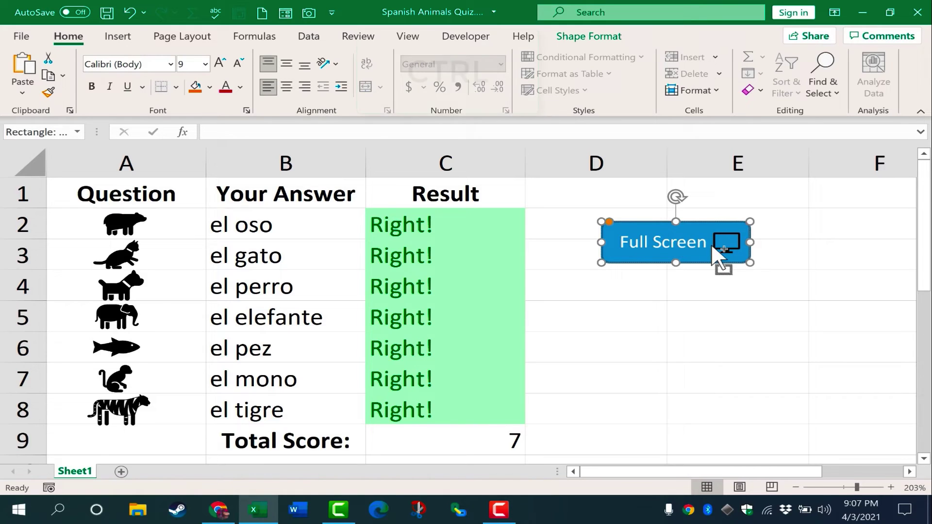
{"action": "left_click", "coordinate": [728, 248], "text": "ctrl"}
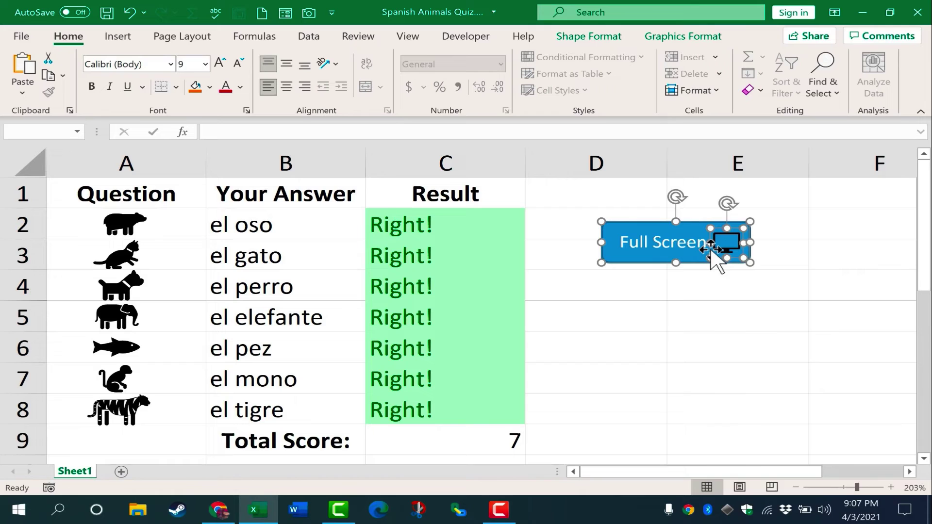
{"action": "right_click", "coordinate": [721, 251]}
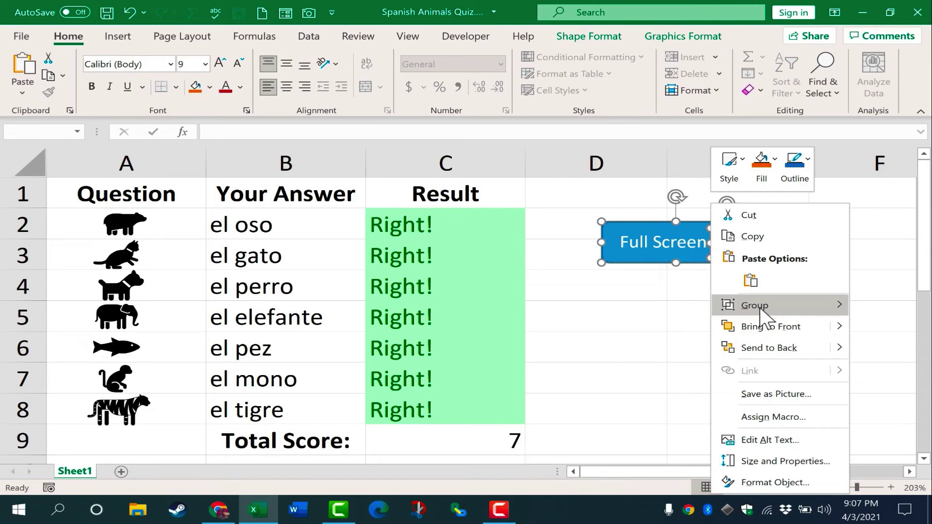
{"action": "mouse_move", "coordinate": [759, 307]}
{"action": "left_click", "coordinate": [686, 308]}
{"action": "left_click", "coordinate": [624, 254]}
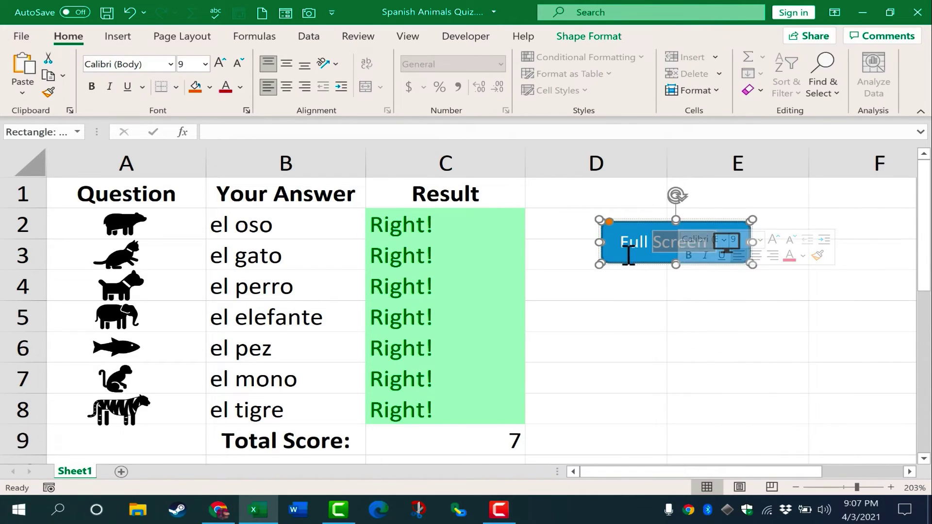
{"action": "mouse_move", "coordinate": [615, 215]}
{"action": "left_mouse_down"}
{"action": "mouse_move", "coordinate": [641, 224]}
{"action": "mouse_move", "coordinate": [617, 216]}
{"action": "left_mouse_up"}
- Assign ThisWorkbook.GoFullScreen to the grouped button, then select cell F3 to deselect it
{"action": "right_click", "coordinate": [658, 245]}
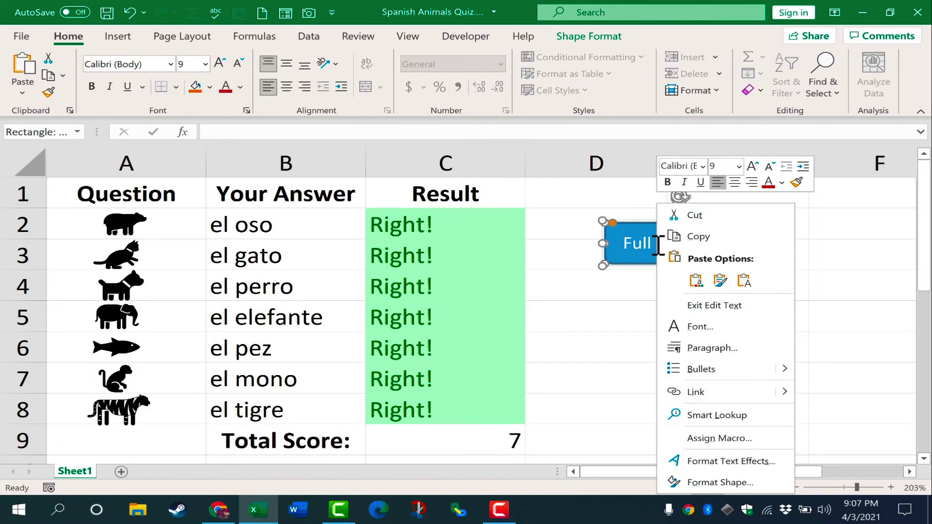
{"action": "left_click", "coordinate": [741, 432]}
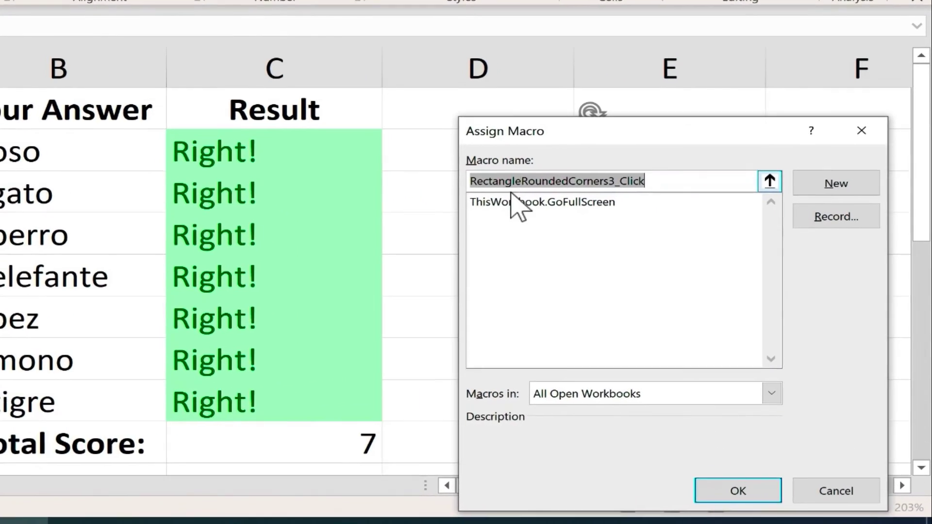
{"action": "left_click", "coordinate": [500, 198]}
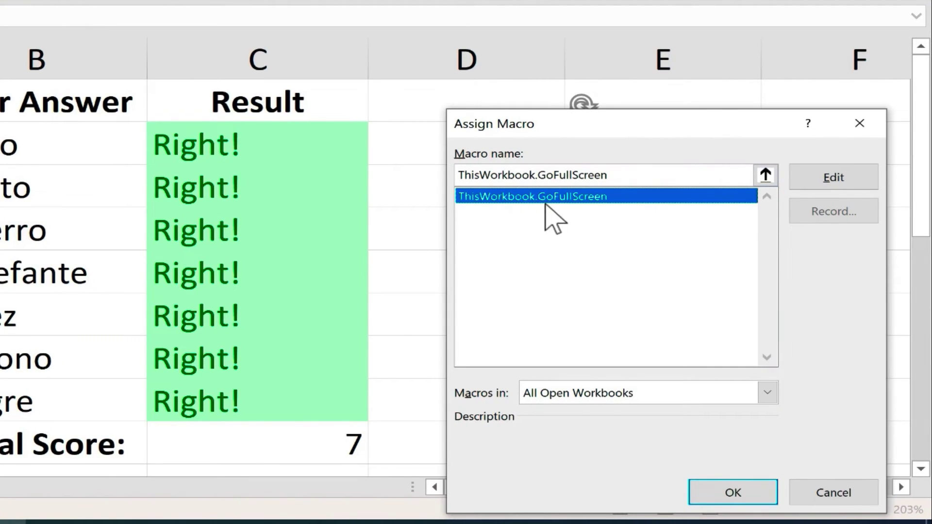
{"action": "left_click", "coordinate": [732, 501]}
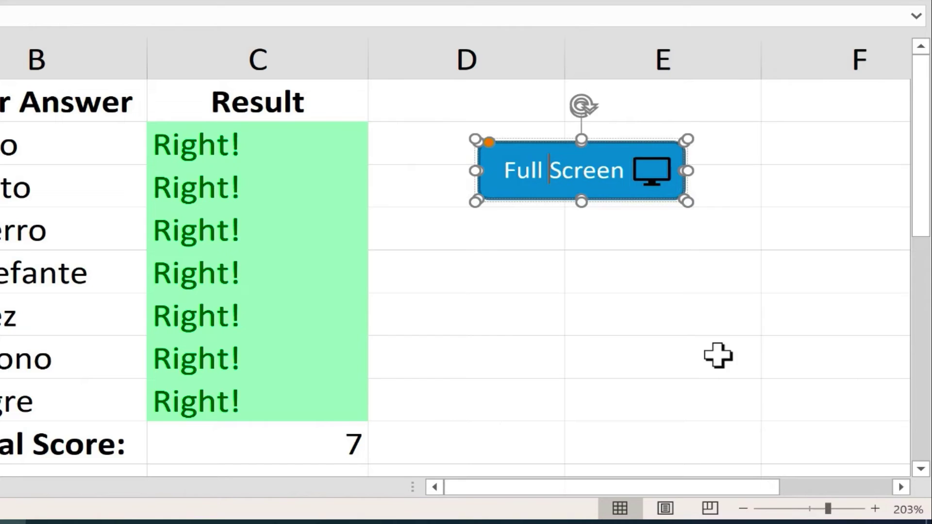
{"action": "left_click", "coordinate": [765, 186]}
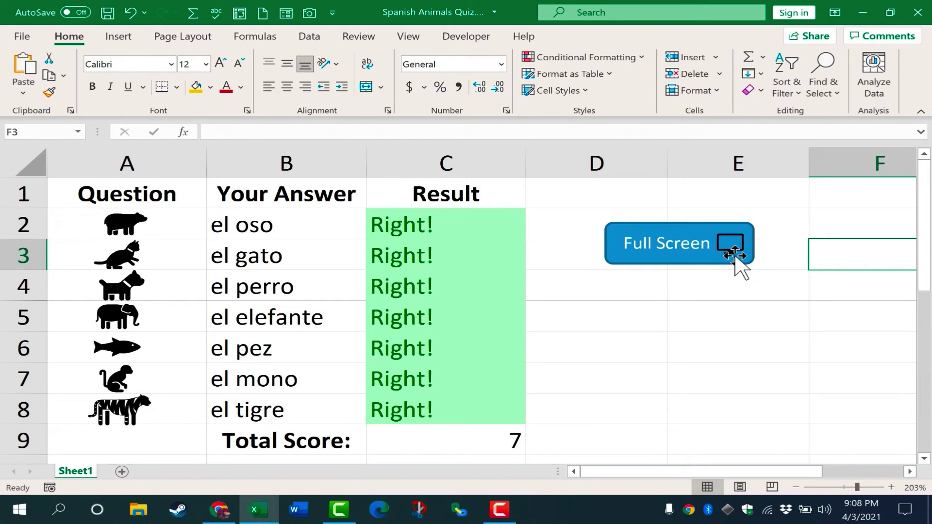
- Clear all answers from B2:B8 with Clear Contents
{"action": "left_click_drag", "start_coordinate": [242, 225], "coordinate": [243, 411]}
{"action": "right_click", "coordinate": [272, 286]}
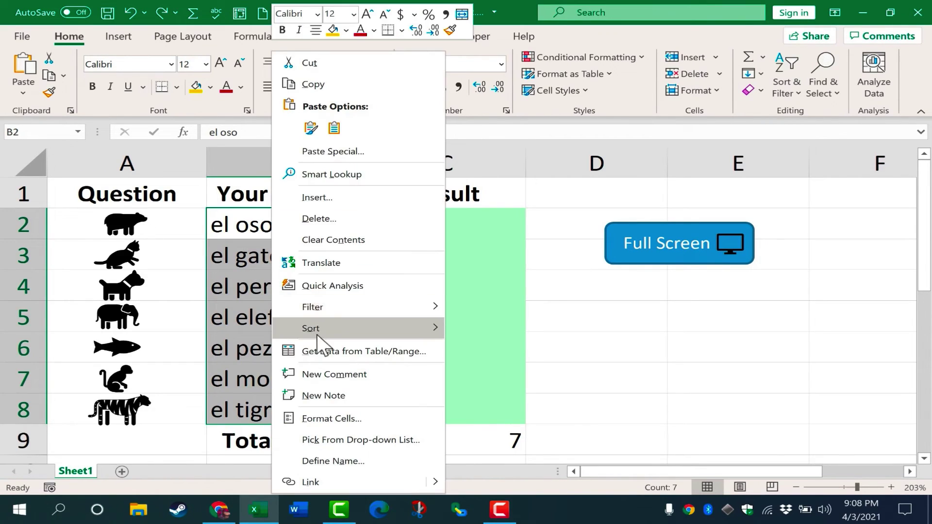
{"action": "left_click", "coordinate": [321, 240]}
{"action": "left_click", "coordinate": [704, 279]}
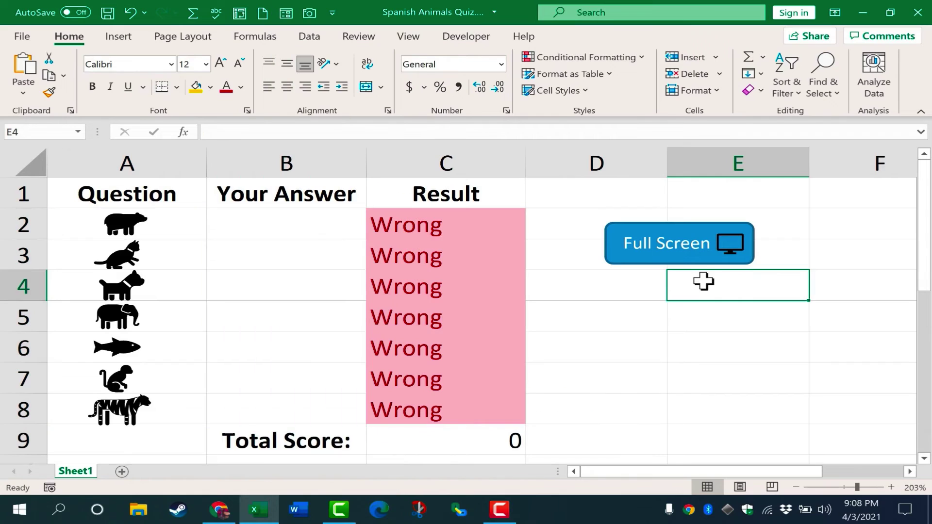
- Enter 'el oso' in B2 in full screen so C2 reads Right!, then toggle full screen with the button
{"action": "left_click", "coordinate": [679, 256]}
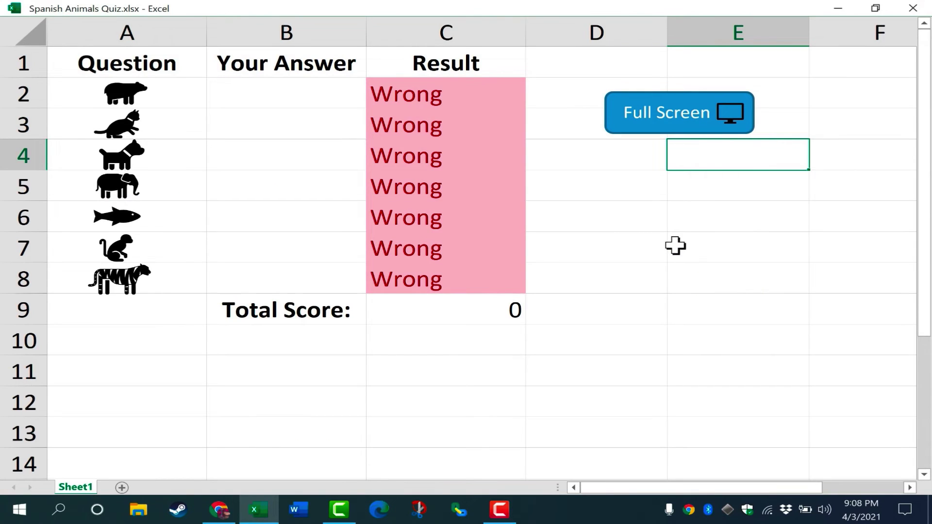
{"action": "left_click", "coordinate": [268, 96]}
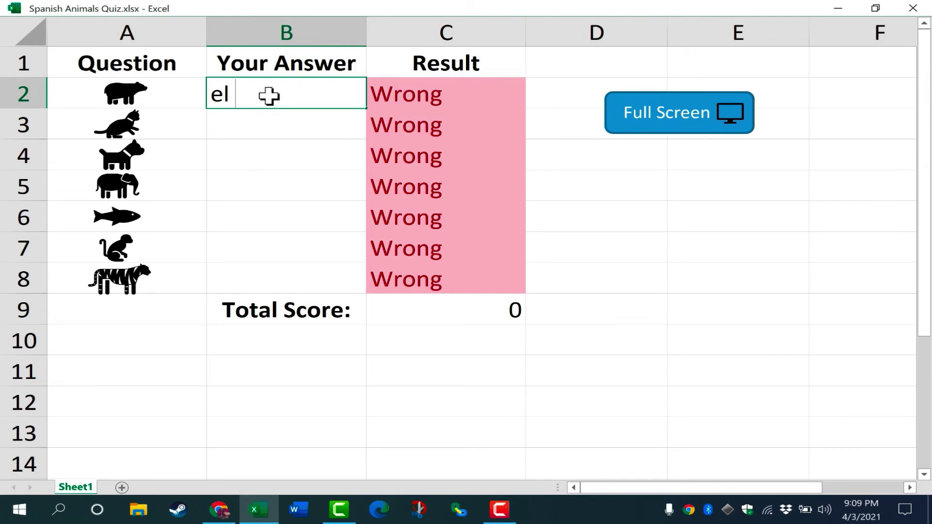
{"action": "type", "text": "el oso"}
{"action": "key", "text": "Return"}
{"action": "left_click", "coordinate": [672, 127]}
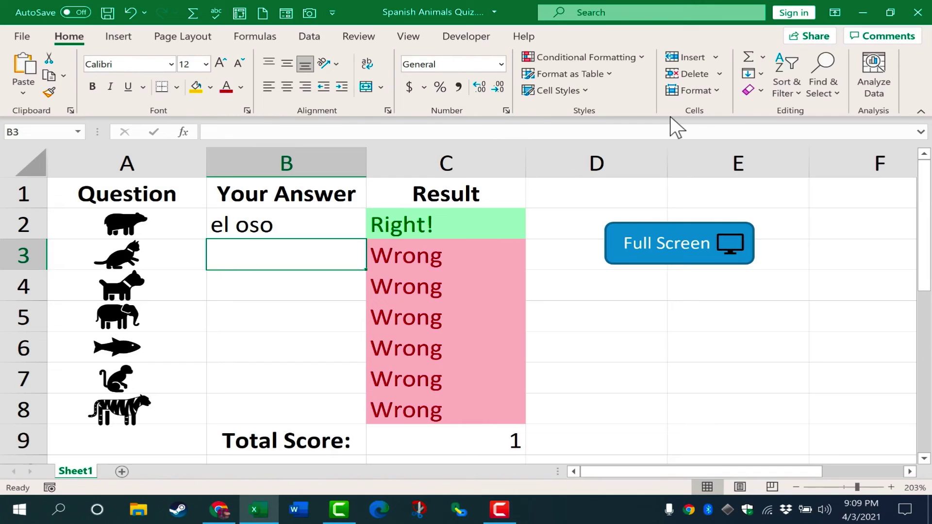
{"action": "left_click", "coordinate": [685, 239]}
- Review the macro code in the Visual Basic editor from the Developer tab
{"action": "left_click", "coordinate": [452, 37]}
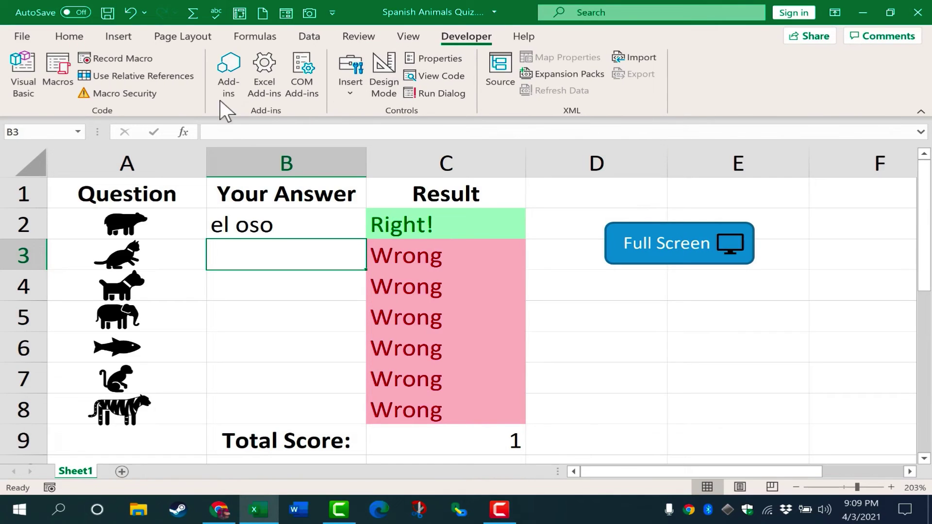
{"action": "left_click", "coordinate": [22, 71]}
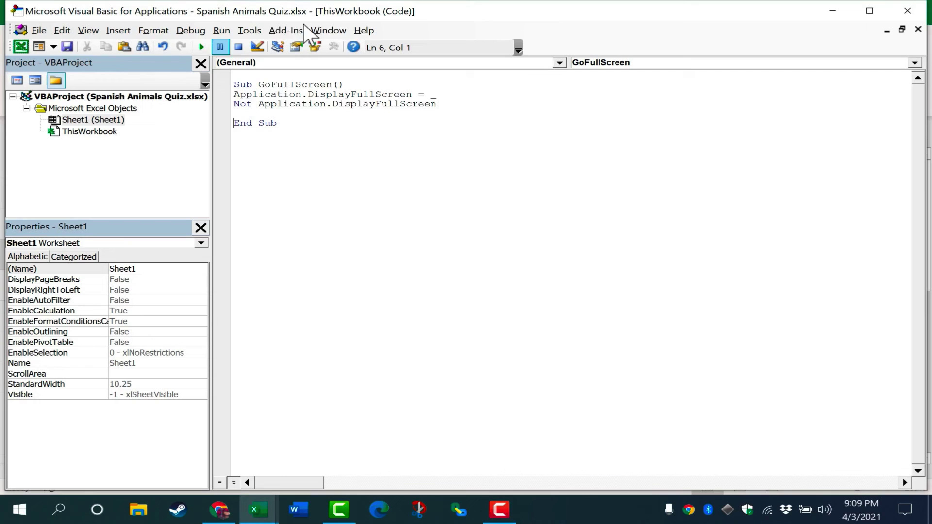
{"action": "left_click", "coordinate": [908, 10]}
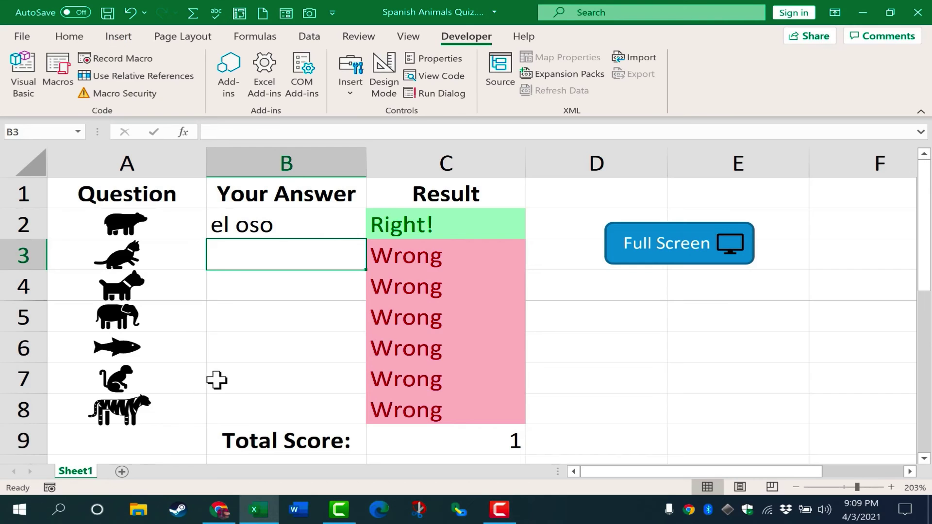
- Add a blank Sheet2 and view the workbook's macro list without running any
{"action": "left_click", "coordinate": [121, 471]}
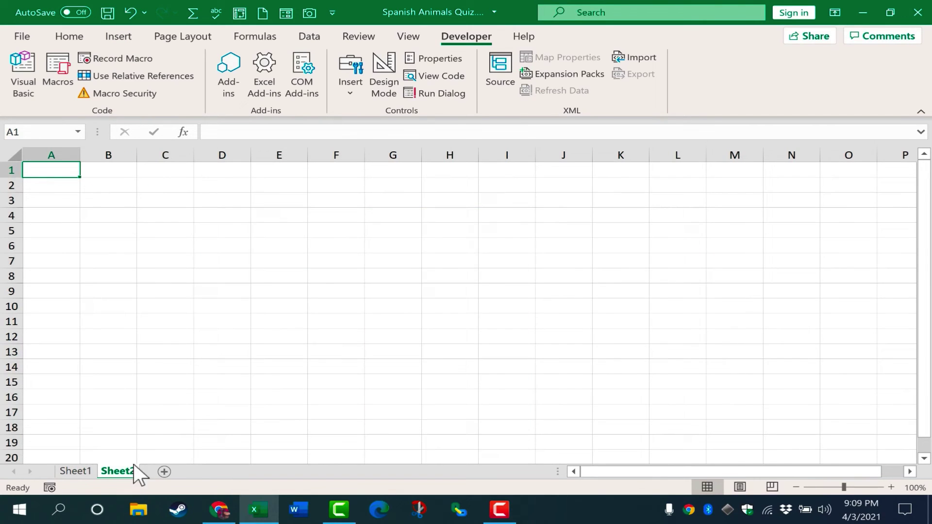
{"action": "left_click", "coordinate": [312, 200]}
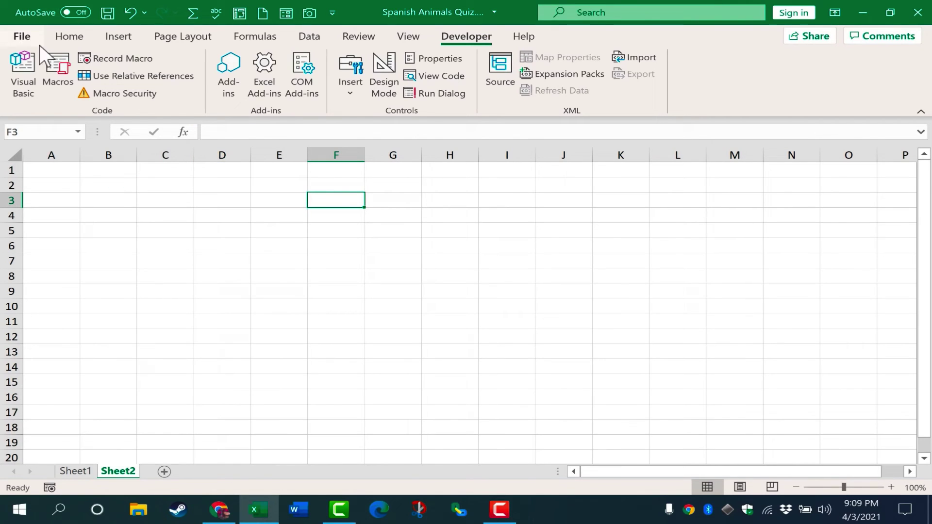
{"action": "left_click", "coordinate": [50, 70]}
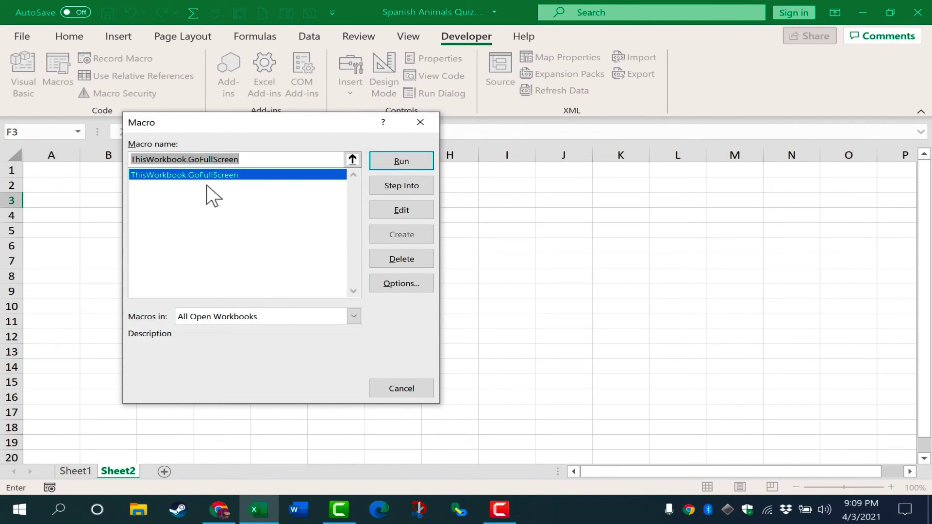
{"action": "left_click", "coordinate": [417, 391]}
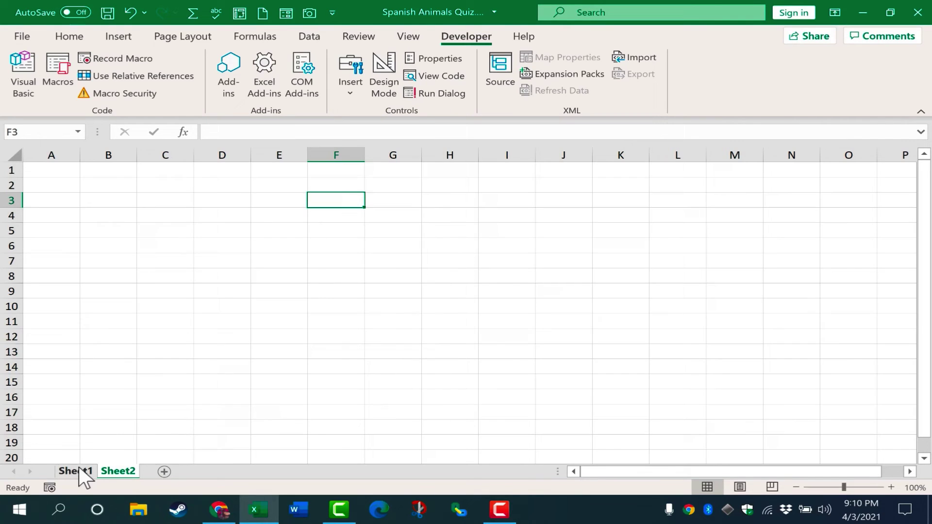
- Copy the Full Screen button on Sheet1
{"action": "left_click", "coordinate": [75, 471]}
{"action": "right_click", "coordinate": [684, 239]}
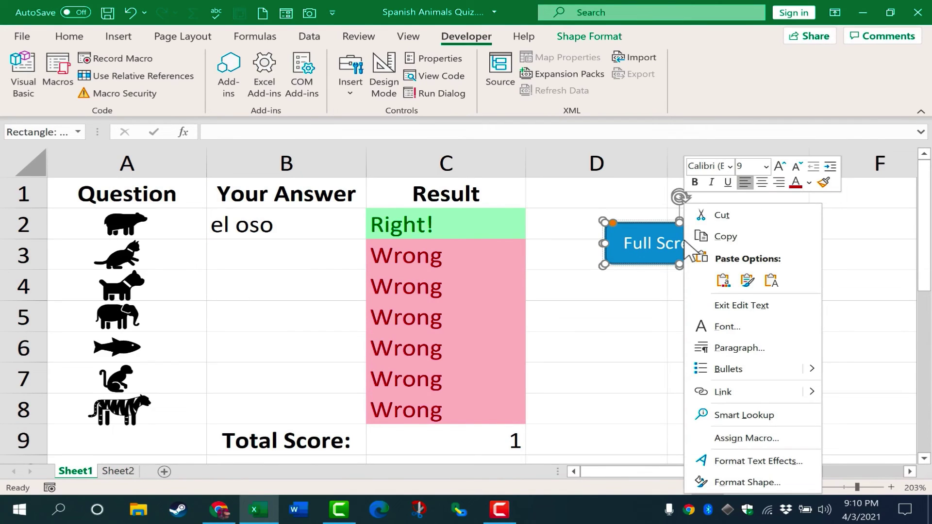
{"action": "left_click", "coordinate": [731, 237]}
- Paste the button at K5 on Sheet2, test it in and out of full screen, and return to Sheet1
{"action": "left_click", "coordinate": [118, 471]}
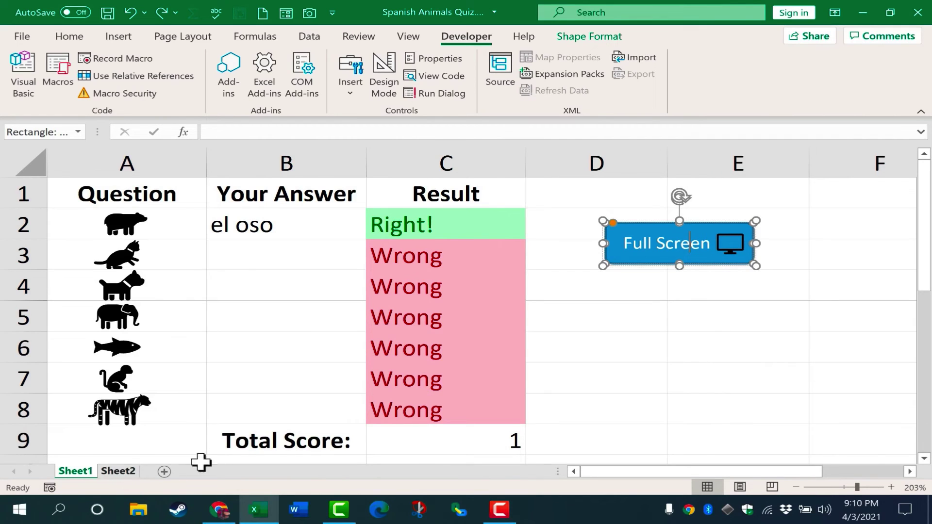
{"action": "right_click", "coordinate": [631, 233]}
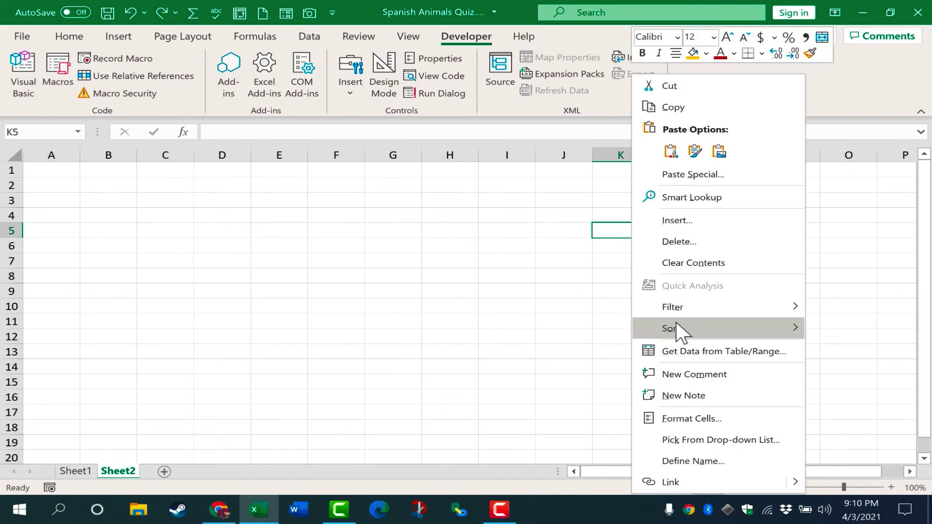
{"action": "left_click", "coordinate": [665, 152]}
{"action": "left_click", "coordinate": [645, 240]}
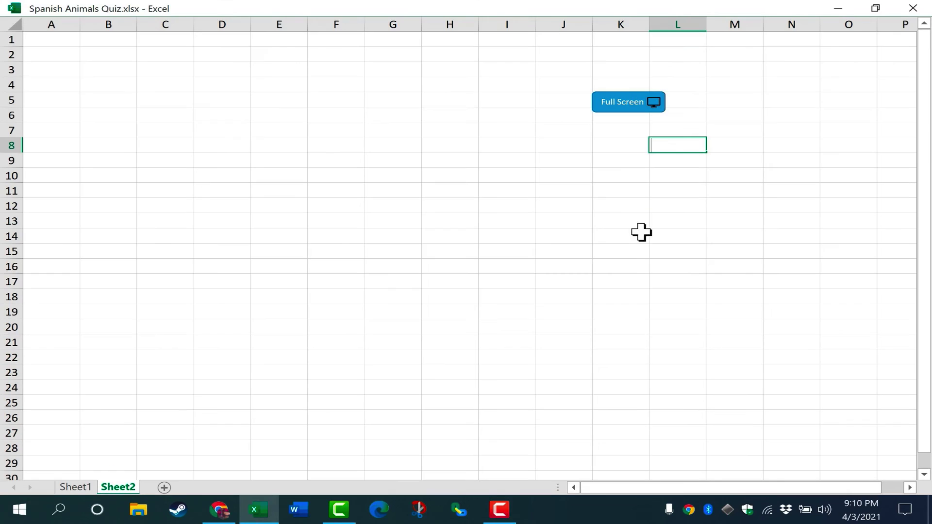
{"action": "left_click", "coordinate": [631, 102]}
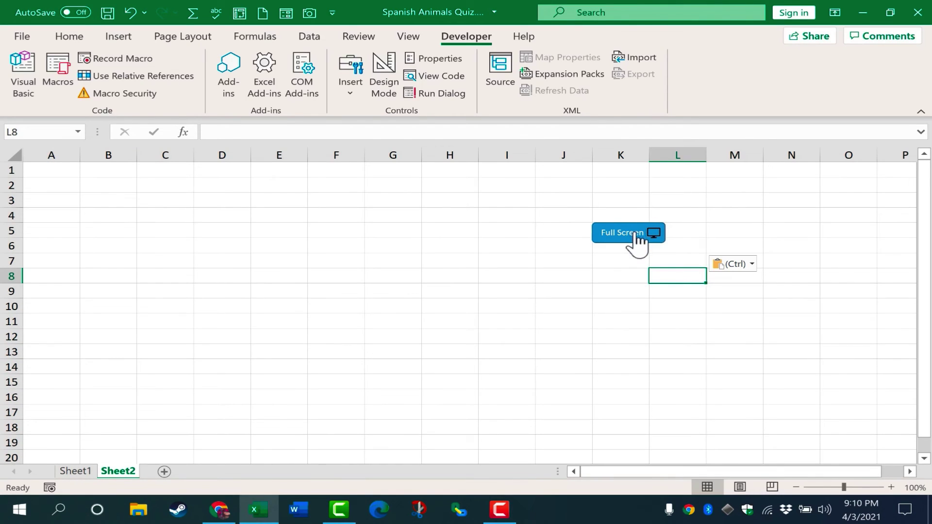
{"action": "left_click", "coordinate": [89, 470]}
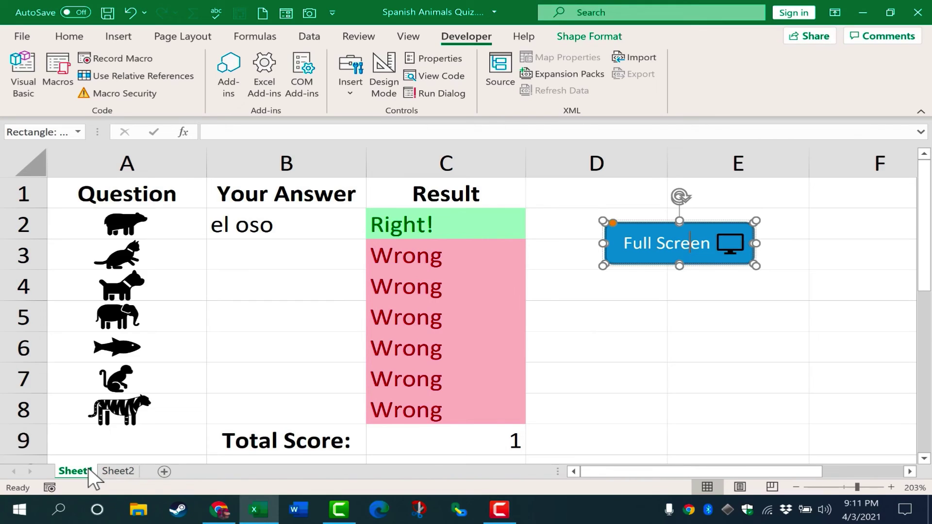